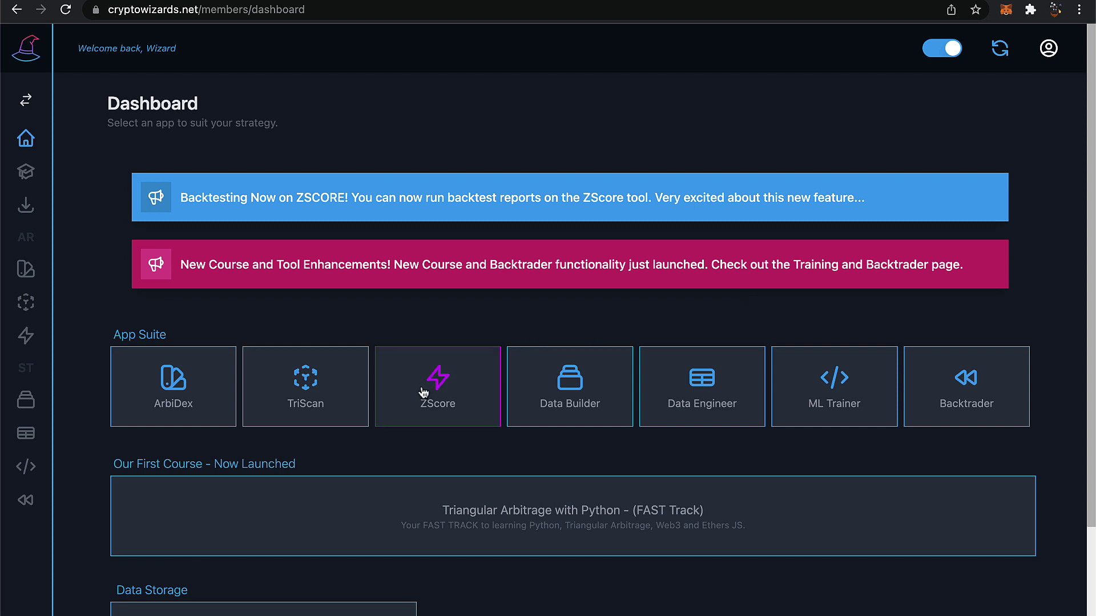
- Open the ZScore scanner and review the ETHUSDT/LINKUSDT metrics, Pair Price, Spread and Z-Score charts
{"action": "left_click", "coordinate": [402, 380]}
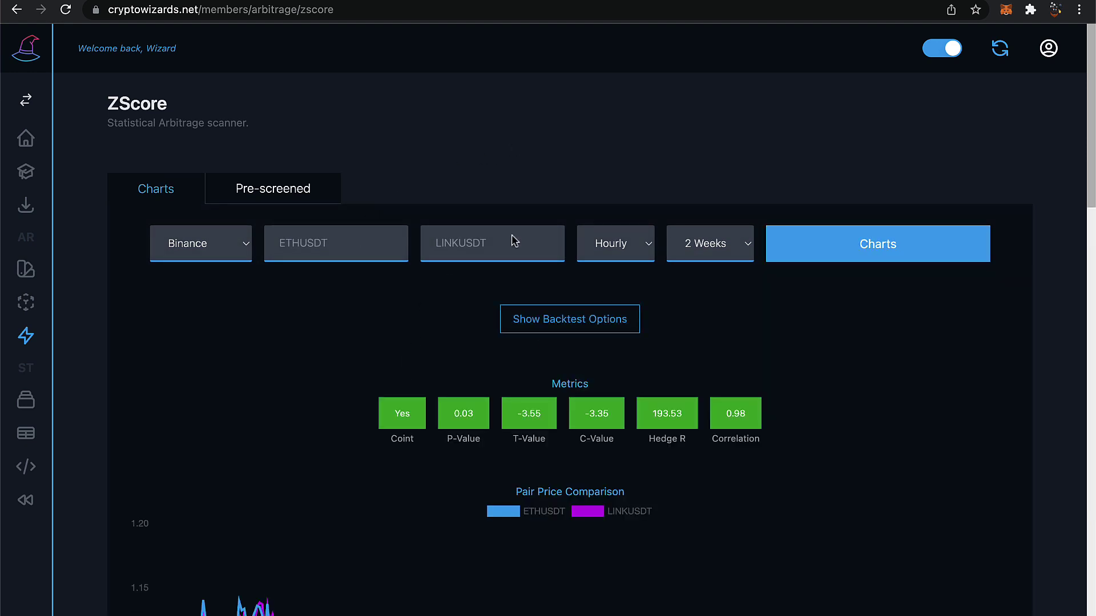
{"action": "scroll", "coordinate": [591, 138], "scroll_direction": "down", "scroll_amount": 3}
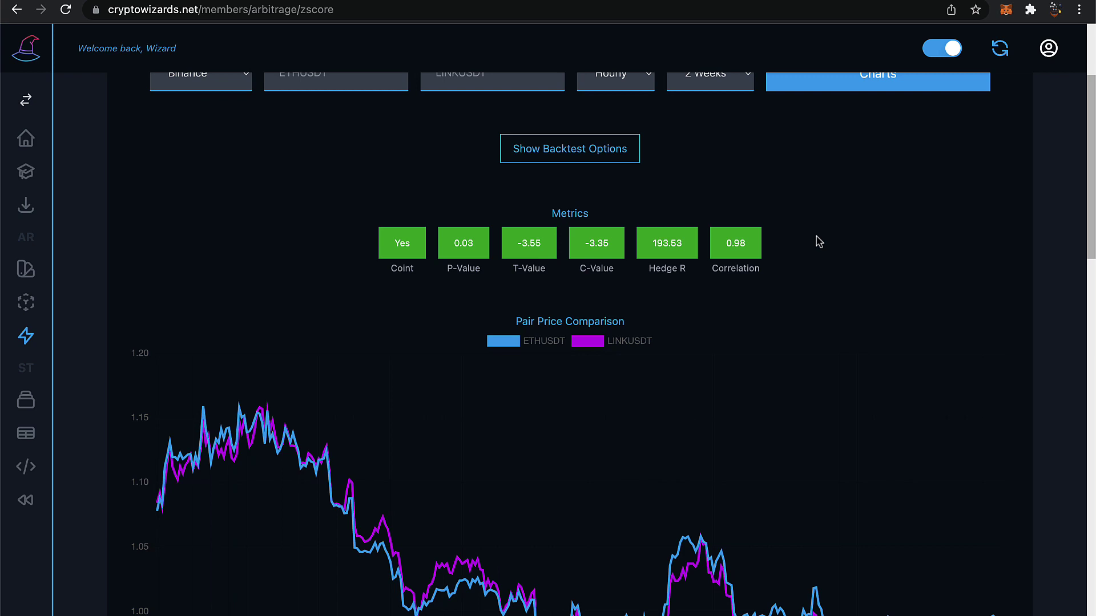
{"action": "scroll", "coordinate": [819, 242], "scroll_direction": "up", "scroll_amount": 1}
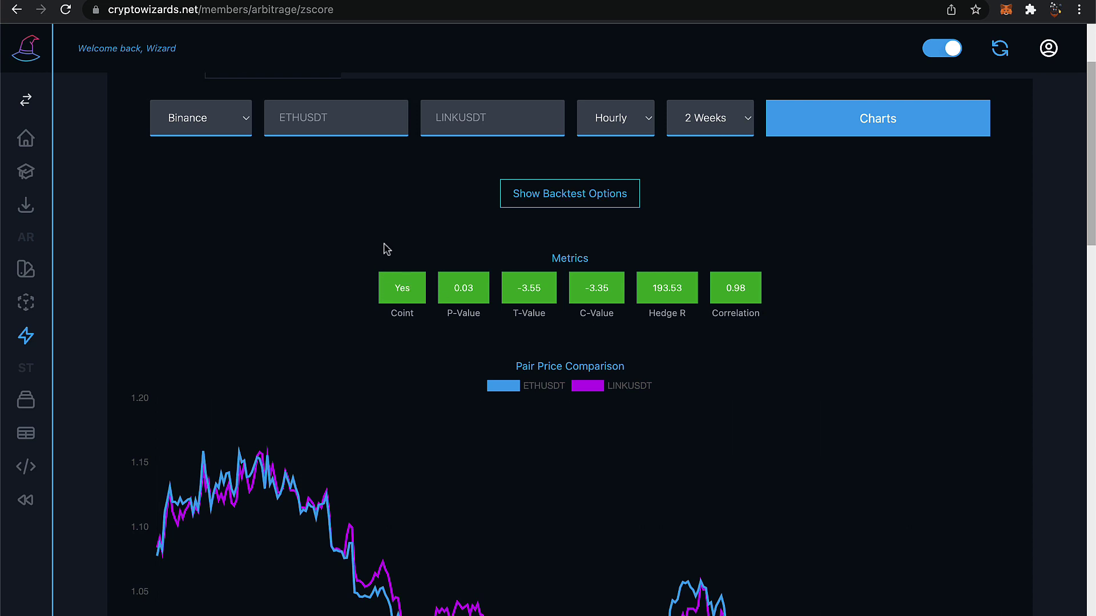
{"action": "scroll", "coordinate": [386, 250], "scroll_direction": "down", "scroll_amount": 8}
{"action": "scroll", "coordinate": [386, 249], "scroll_direction": "up", "scroll_amount": 4}
{"action": "scroll", "coordinate": [387, 250], "scroll_direction": "down", "scroll_amount": 3}
{"action": "scroll", "coordinate": [937, 283], "scroll_direction": "down", "scroll_amount": 5}
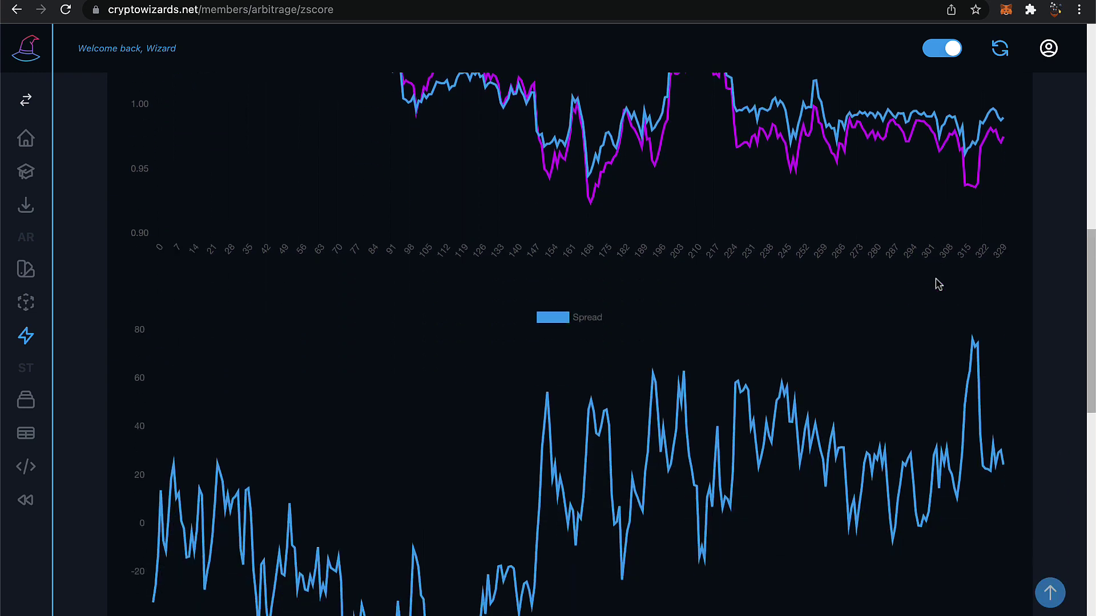
{"action": "scroll", "coordinate": [929, 388], "scroll_direction": "down", "scroll_amount": 3}
{"action": "scroll", "coordinate": [929, 387], "scroll_direction": "down", "scroll_amount": 1}
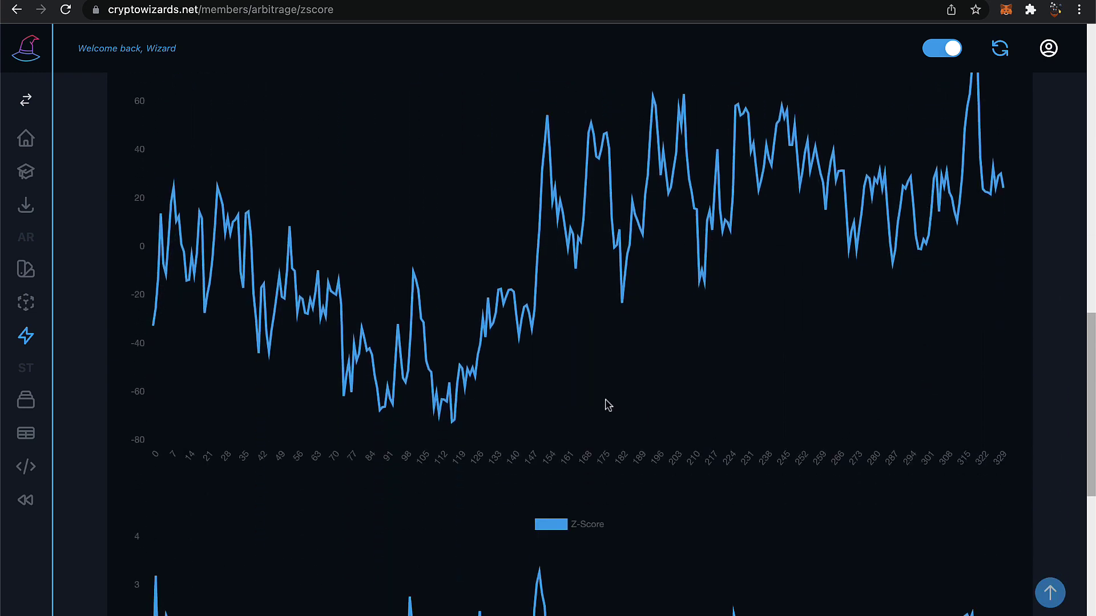
{"action": "scroll", "coordinate": [1023, 235], "scroll_direction": "down", "scroll_amount": 8}
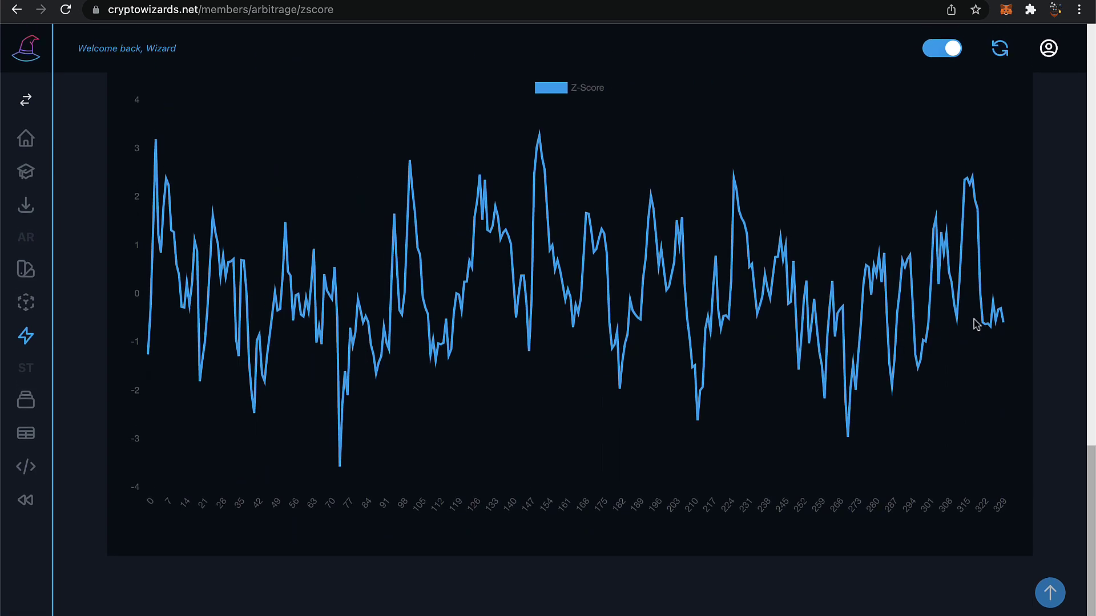
{"action": "scroll", "coordinate": [976, 322], "scroll_direction": "up", "scroll_amount": 16}
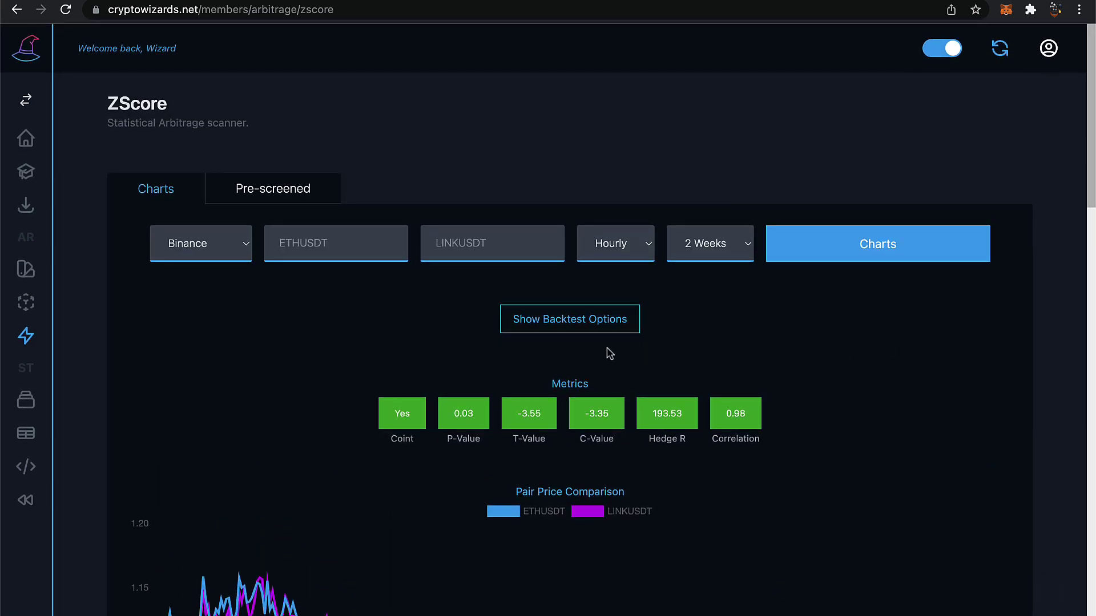
- Reveal the pair's backtest options and try the SPREAD signal type
{"action": "left_click", "coordinate": [577, 328]}
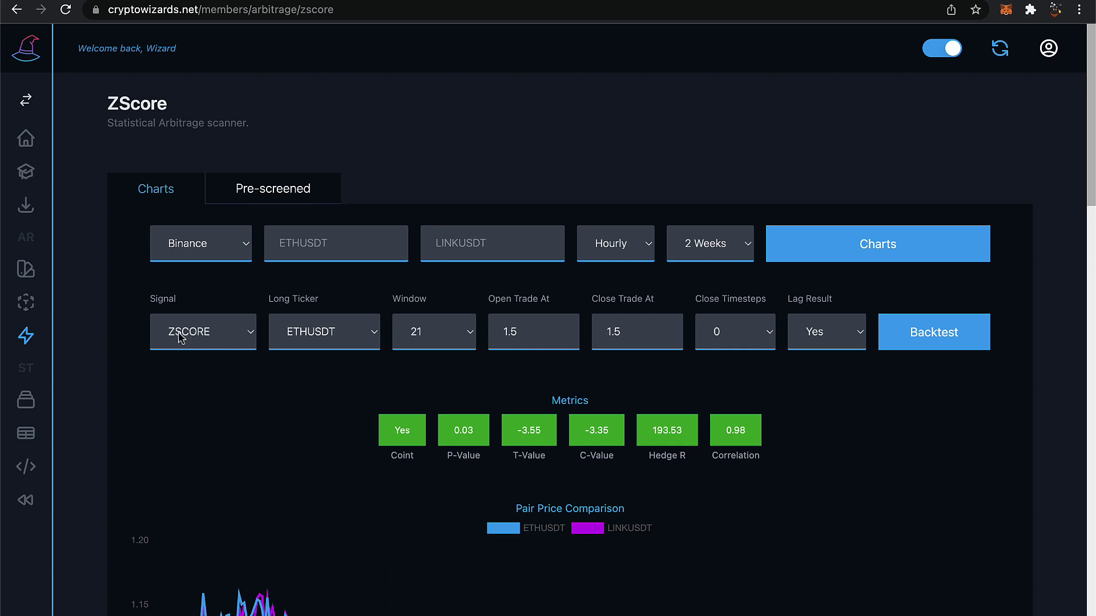
{"action": "left_click", "coordinate": [212, 337]}
{"action": "left_click", "coordinate": [209, 348]}
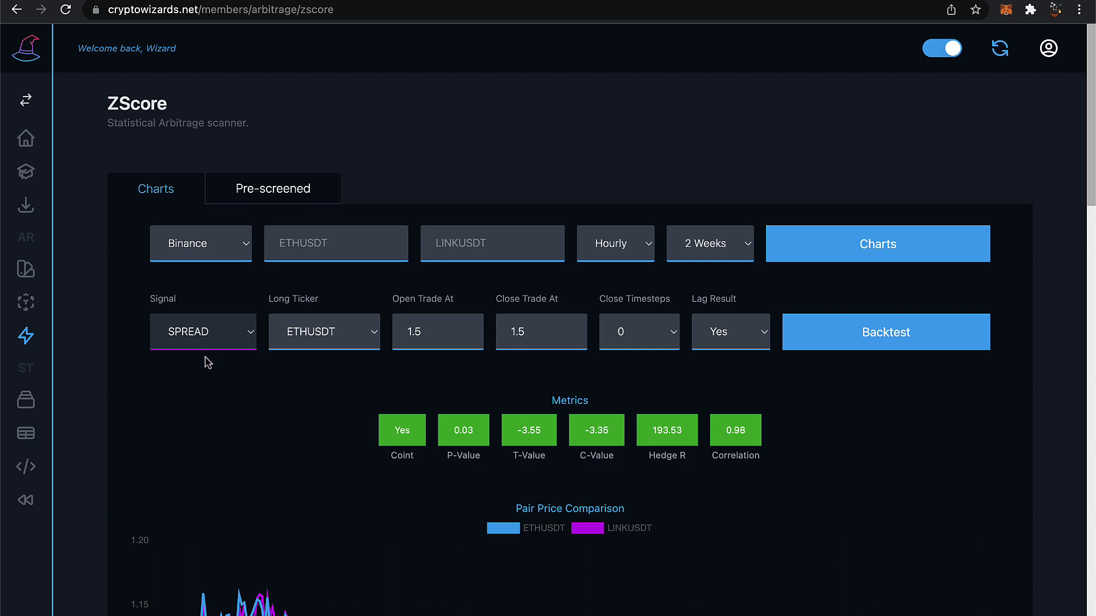
{"action": "scroll", "coordinate": [212, 387], "scroll_direction": "down", "scroll_amount": 15}
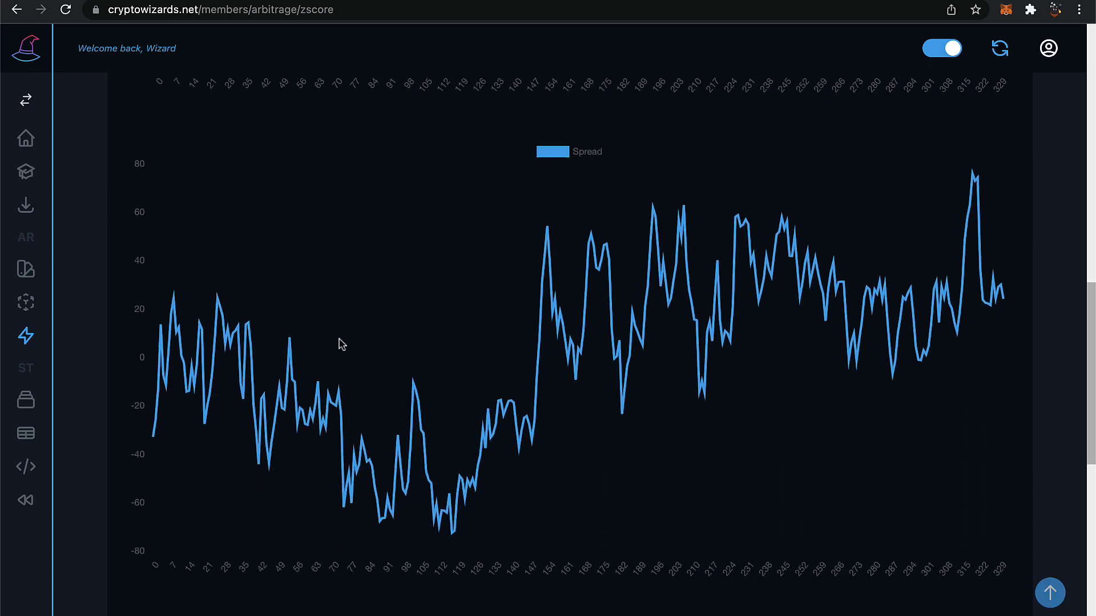
{"action": "scroll", "coordinate": [755, 358], "scroll_direction": "down", "scroll_amount": 10}
{"action": "scroll", "coordinate": [685, 295], "scroll_direction": "up", "scroll_amount": 9}
{"action": "scroll", "coordinate": [685, 294], "scroll_direction": "up", "scroll_amount": 15}
- Set the backtest signal back to ZSCORE, restoring the Window of 21 beside 1.5 thresholds
{"action": "left_click", "coordinate": [192, 330]}
{"action": "left_click", "coordinate": [201, 313]}
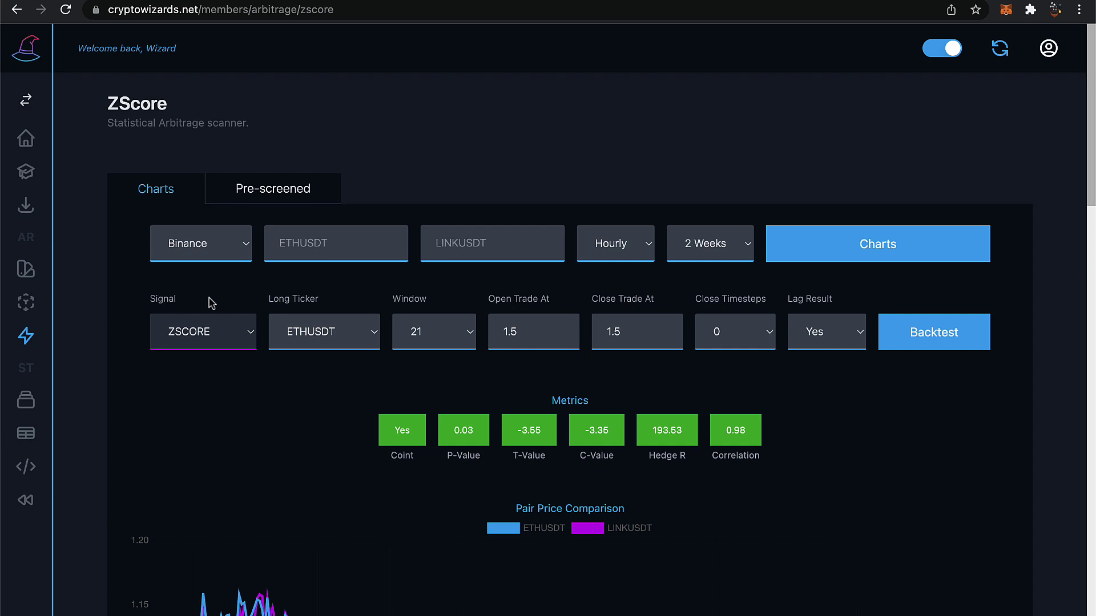
{"action": "left_click", "coordinate": [215, 333]}
{"action": "left_click", "coordinate": [216, 334]}
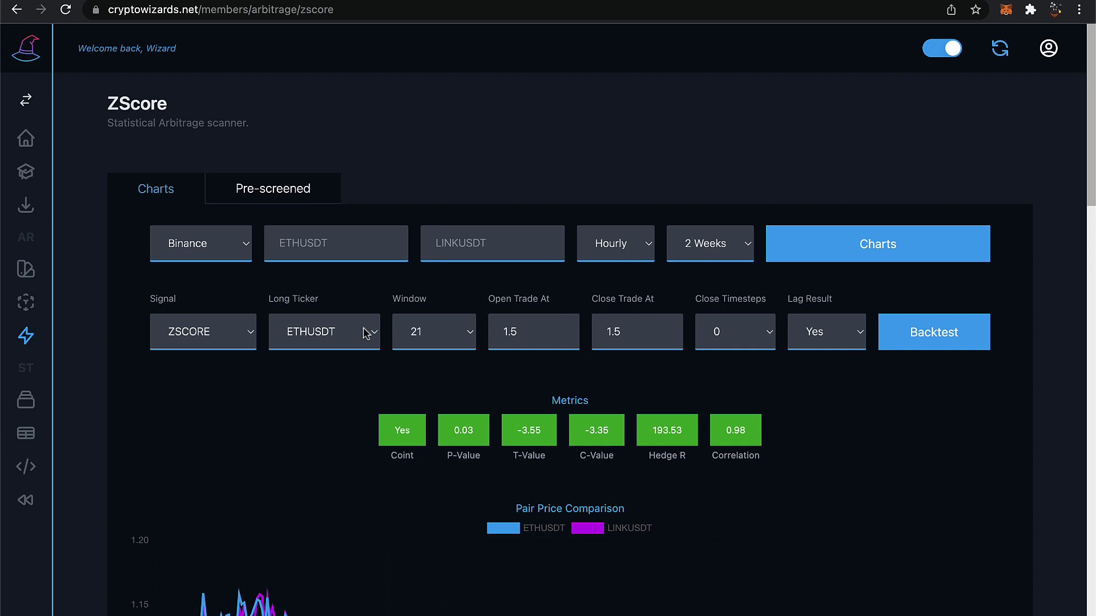
{"action": "scroll", "coordinate": [220, 509], "scroll_direction": "down", "scroll_amount": 8}
{"action": "scroll", "coordinate": [152, 529], "scroll_direction": "down", "scroll_amount": 3}
{"action": "scroll", "coordinate": [154, 541], "scroll_direction": "down", "scroll_amount": 2}
{"action": "scroll", "coordinate": [201, 380], "scroll_direction": "up", "scroll_amount": 4}
{"action": "scroll", "coordinate": [471, 490], "scroll_direction": "down", "scroll_amount": 1}
{"action": "scroll", "coordinate": [494, 492], "scroll_direction": "up", "scroll_amount": 2}
{"action": "scroll", "coordinate": [493, 492], "scroll_direction": "up", "scroll_amount": 10}
{"action": "left_click", "coordinate": [291, 334]}
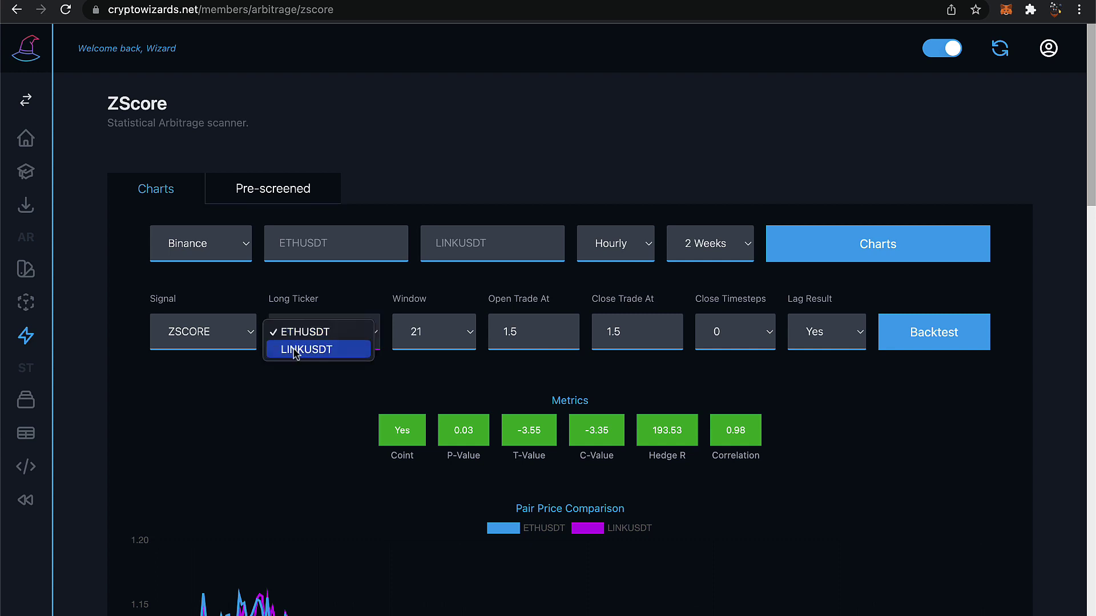
{"action": "left_click", "coordinate": [304, 331]}
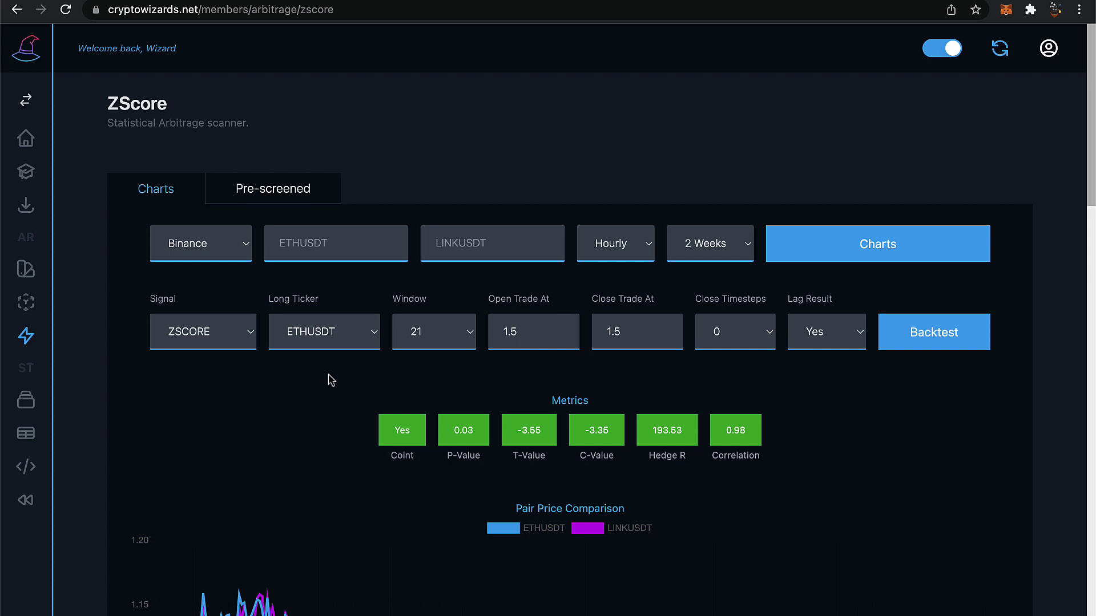
{"action": "left_click", "coordinate": [319, 341]}
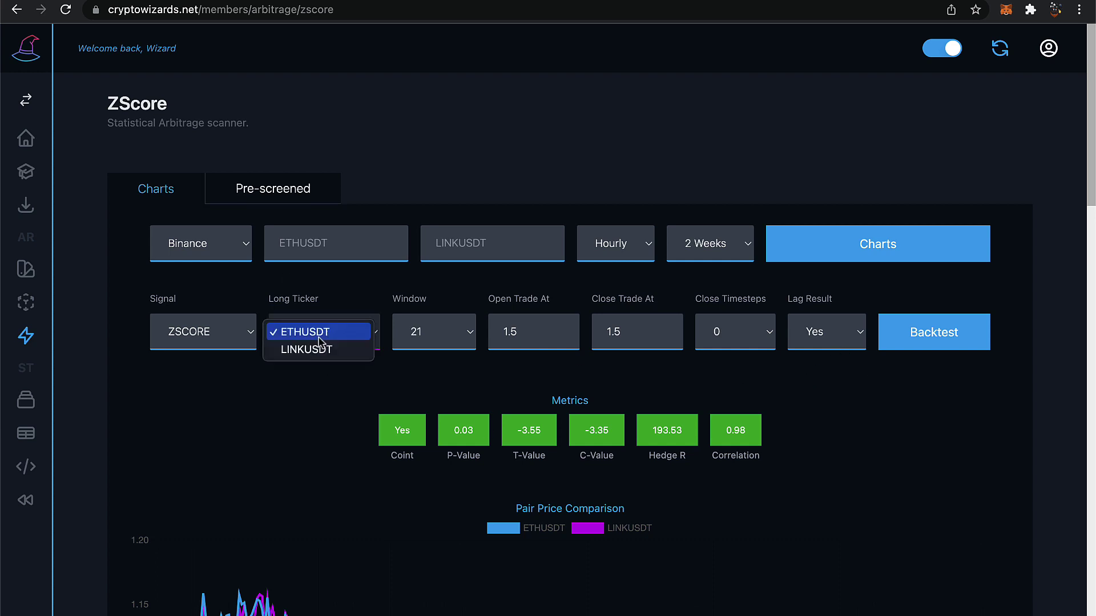
{"action": "left_click", "coordinate": [319, 340]}
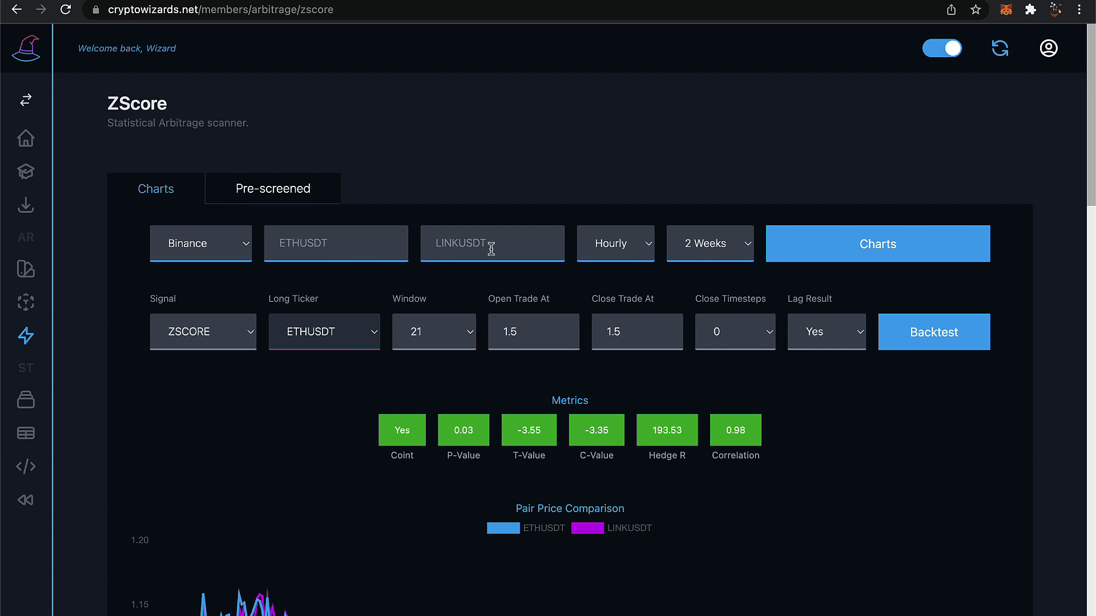
{"action": "left_click", "coordinate": [239, 246]}
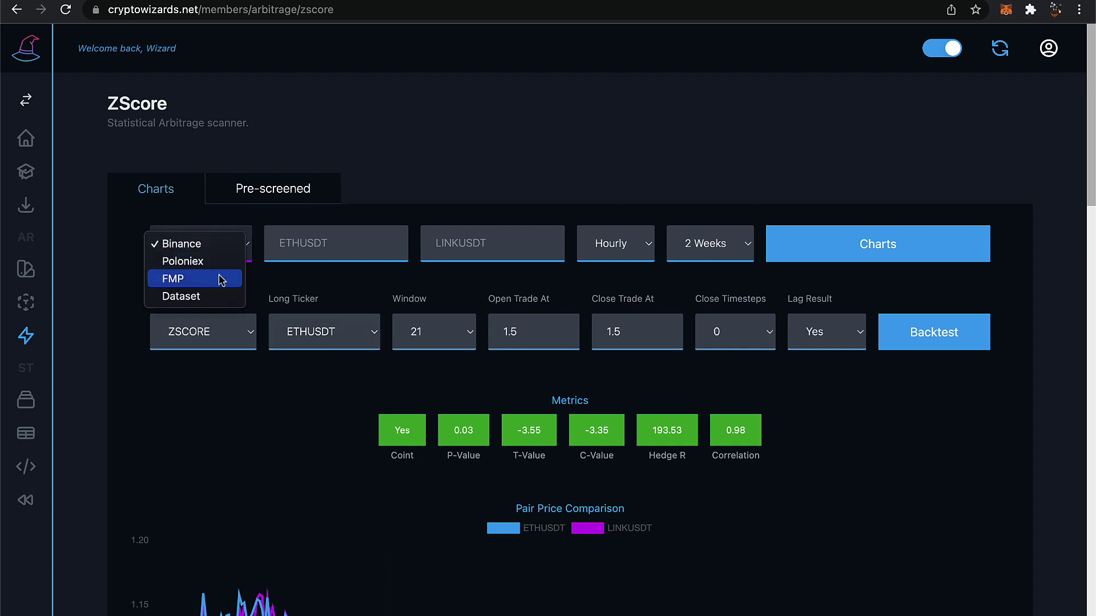
{"action": "left_click", "coordinate": [200, 244]}
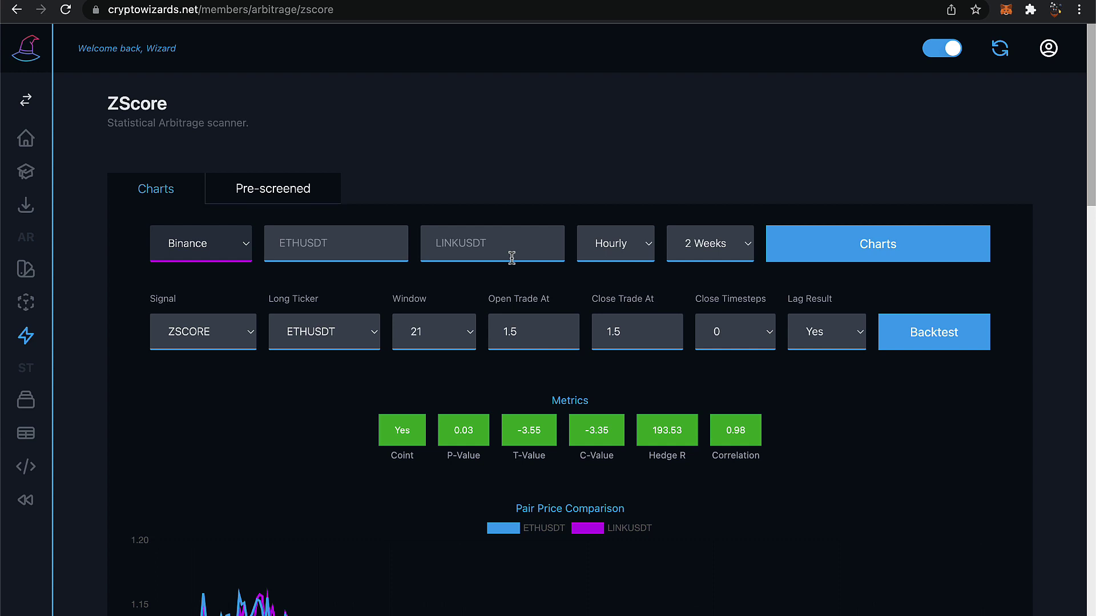
{"action": "left_click", "coordinate": [355, 331]}
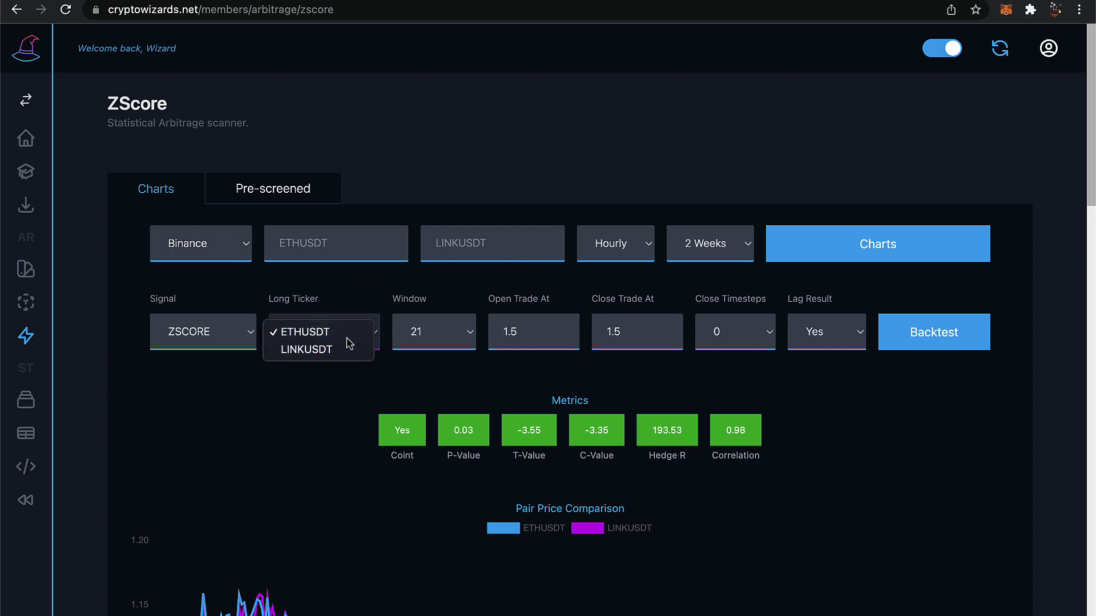
{"action": "left_click", "coordinate": [346, 337]}
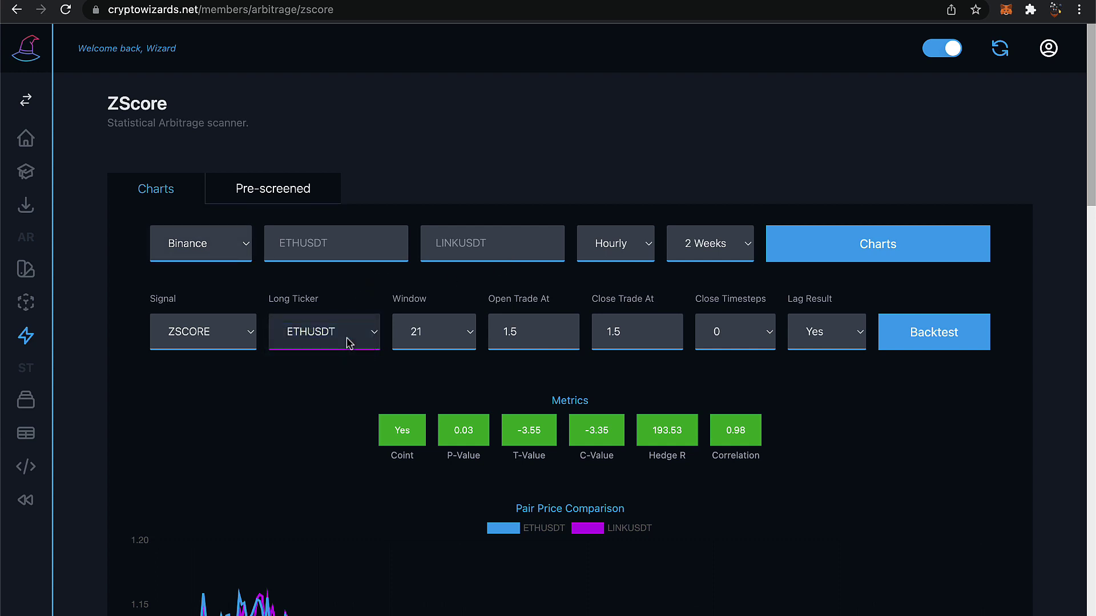
{"action": "left_click", "coordinate": [469, 336]}
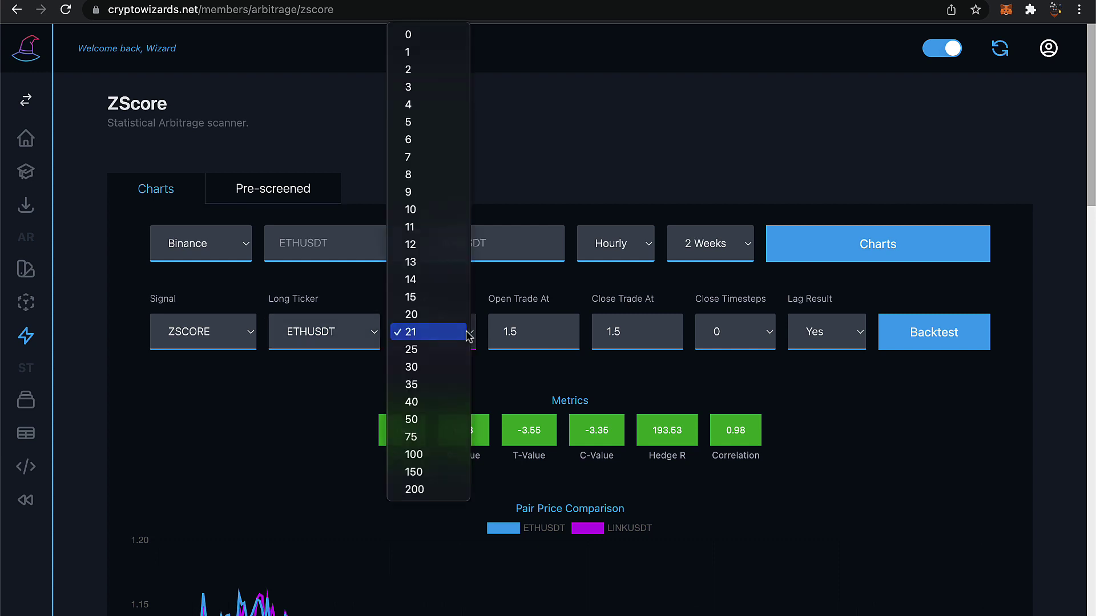
{"action": "left_click", "coordinate": [467, 335]}
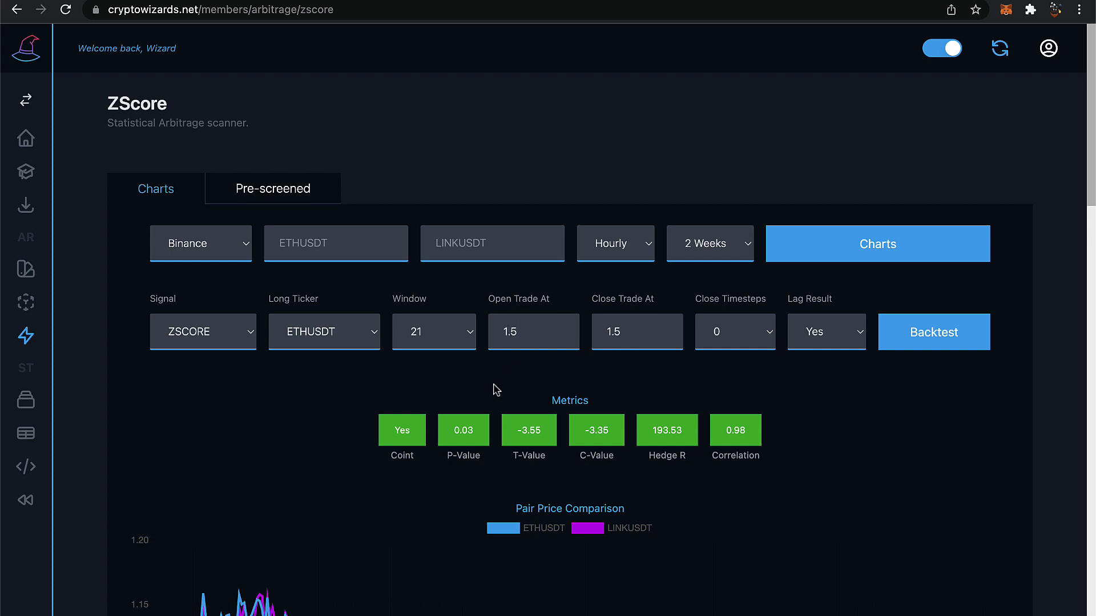
{"action": "scroll", "coordinate": [489, 393], "scroll_direction": "down", "scroll_amount": 1}
{"action": "scroll", "coordinate": [489, 392], "scroll_direction": "down", "scroll_amount": 10}
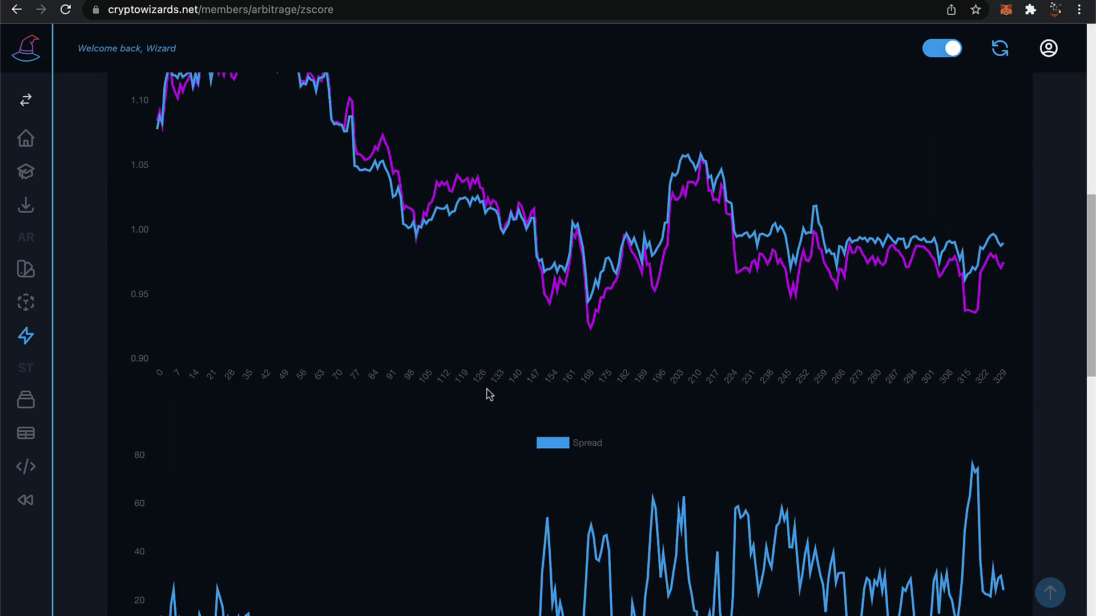
{"action": "scroll", "coordinate": [249, 457], "scroll_direction": "down", "scroll_amount": 10}
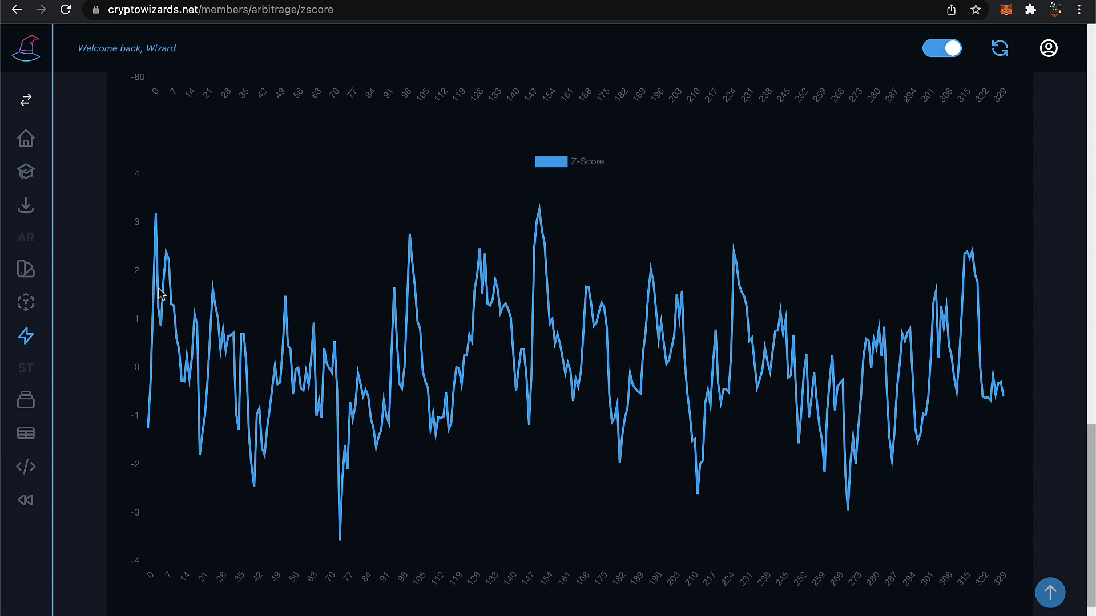
{"action": "scroll", "coordinate": [157, 294], "scroll_direction": "up", "scroll_amount": 15}
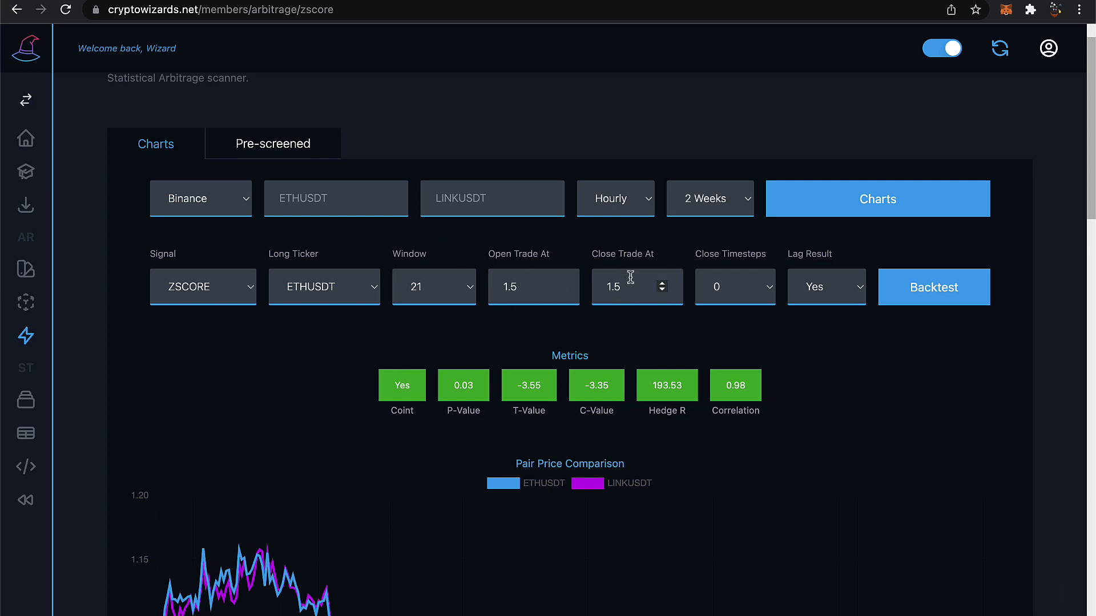
{"action": "scroll", "coordinate": [612, 381], "scroll_direction": "down", "scroll_amount": 15}
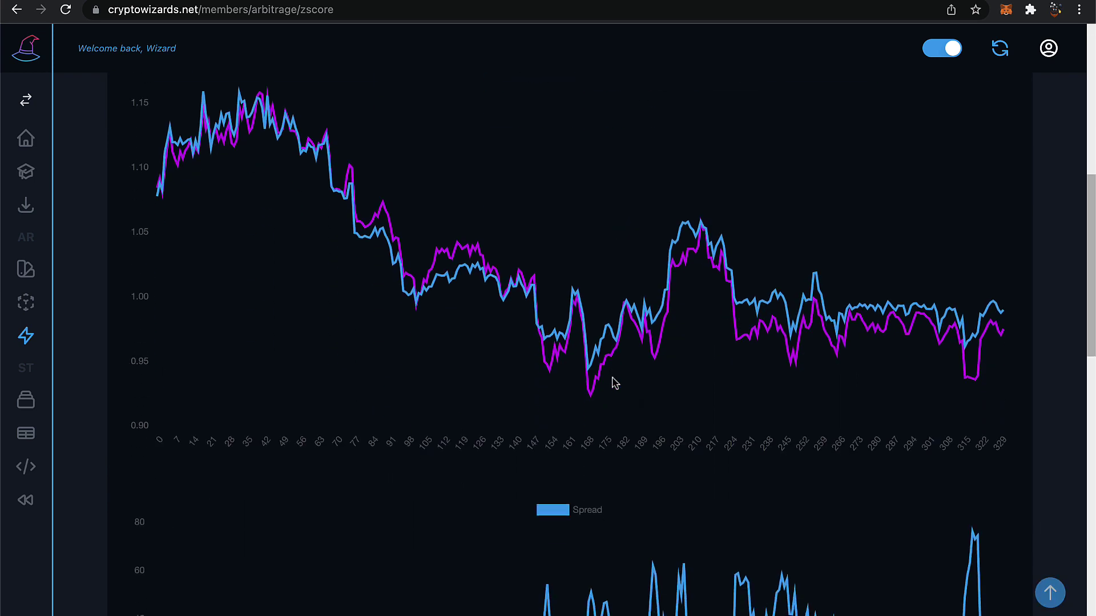
{"action": "scroll", "coordinate": [344, 362], "scroll_direction": "down", "scroll_amount": 8}
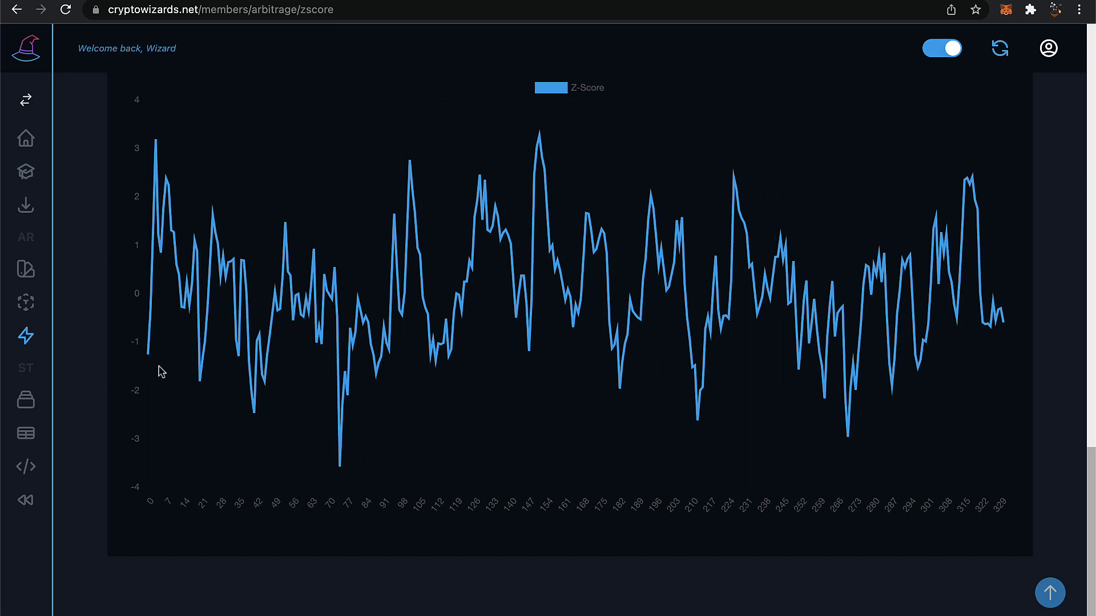
{"action": "scroll", "coordinate": [161, 371], "scroll_direction": "up", "scroll_amount": 20}
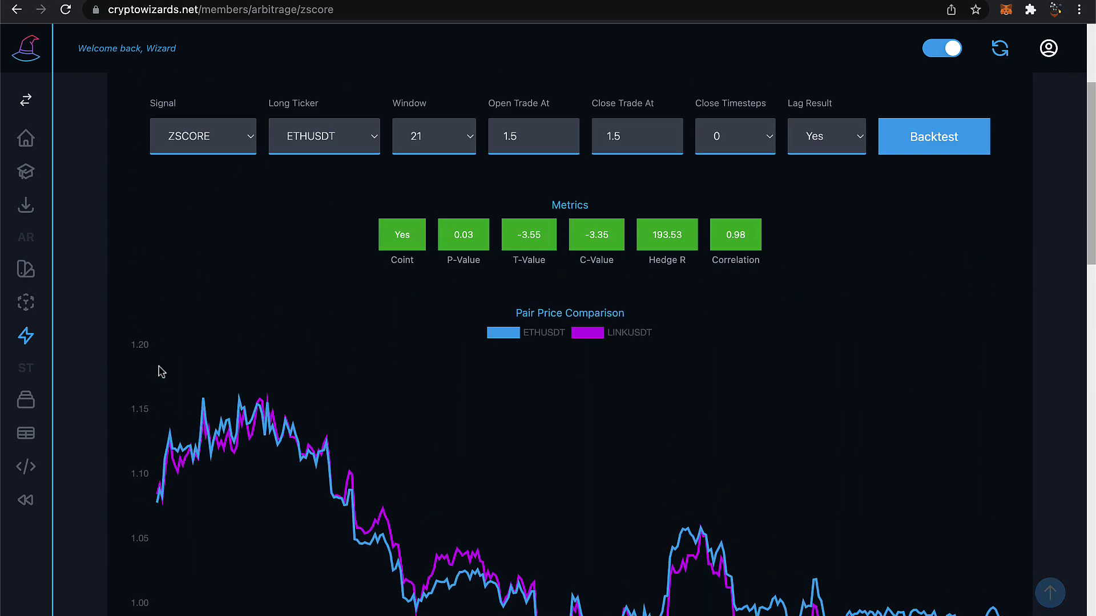
{"action": "scroll", "coordinate": [634, 327], "scroll_direction": "down", "scroll_amount": 20}
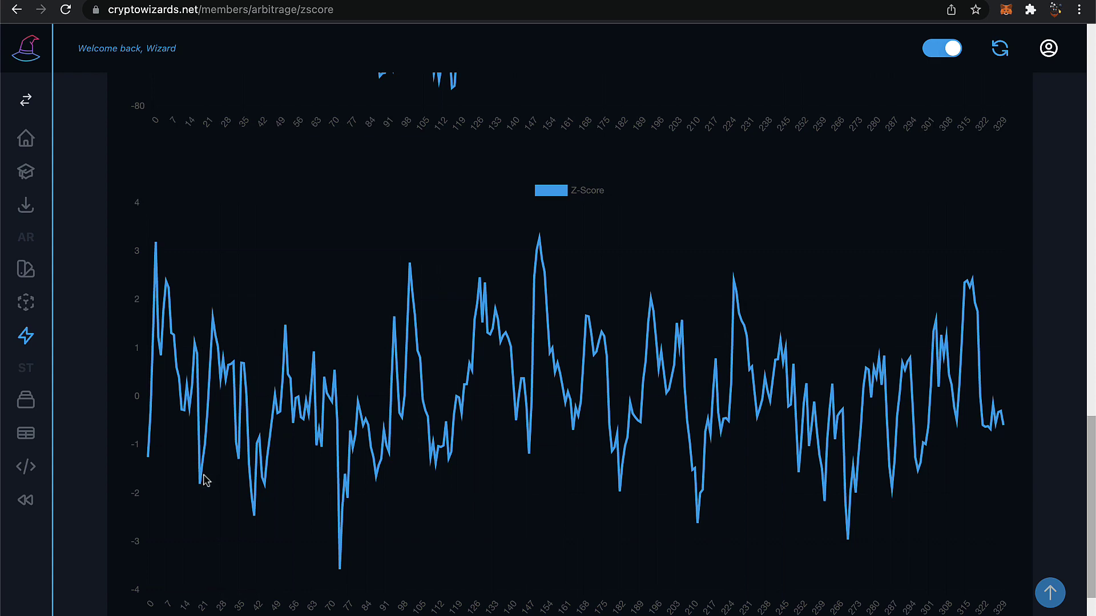
{"action": "scroll", "coordinate": [205, 481], "scroll_direction": "up", "scroll_amount": 20}
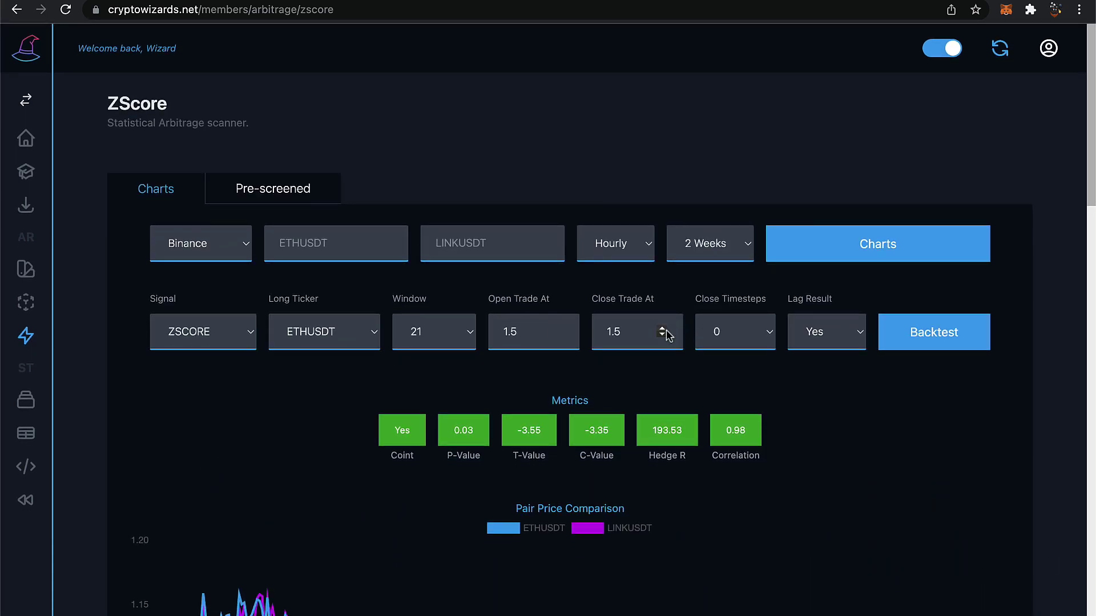
{"action": "left_click", "coordinate": [662, 333]}
{"action": "type", "text": "0"}
{"action": "key", "text": "BackSpace"}
{"action": "type", "text": "1.5"}
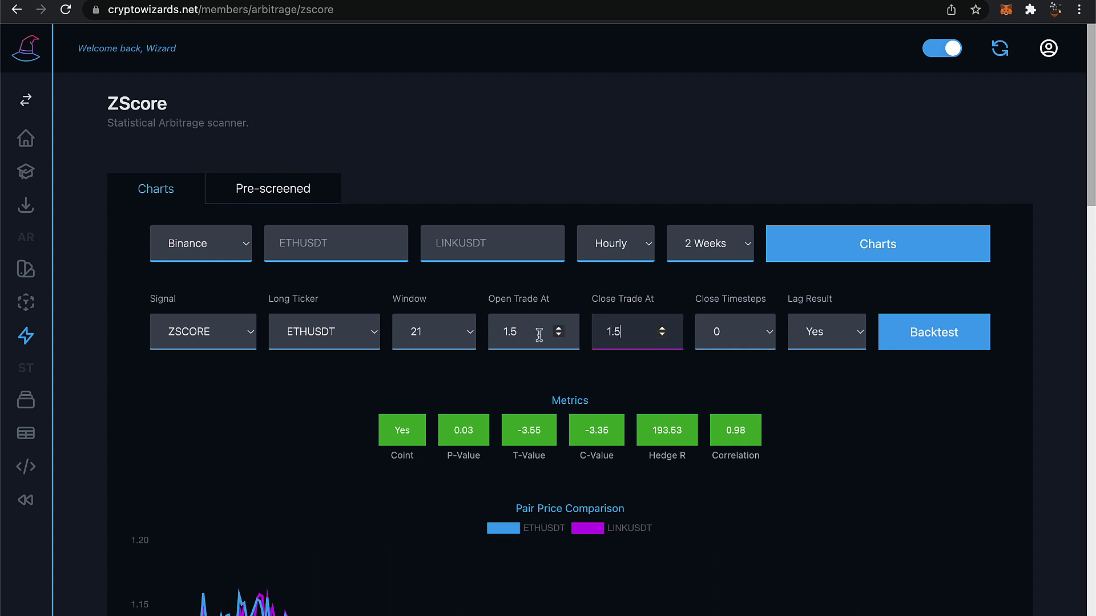
{"action": "left_click", "coordinate": [743, 370]}
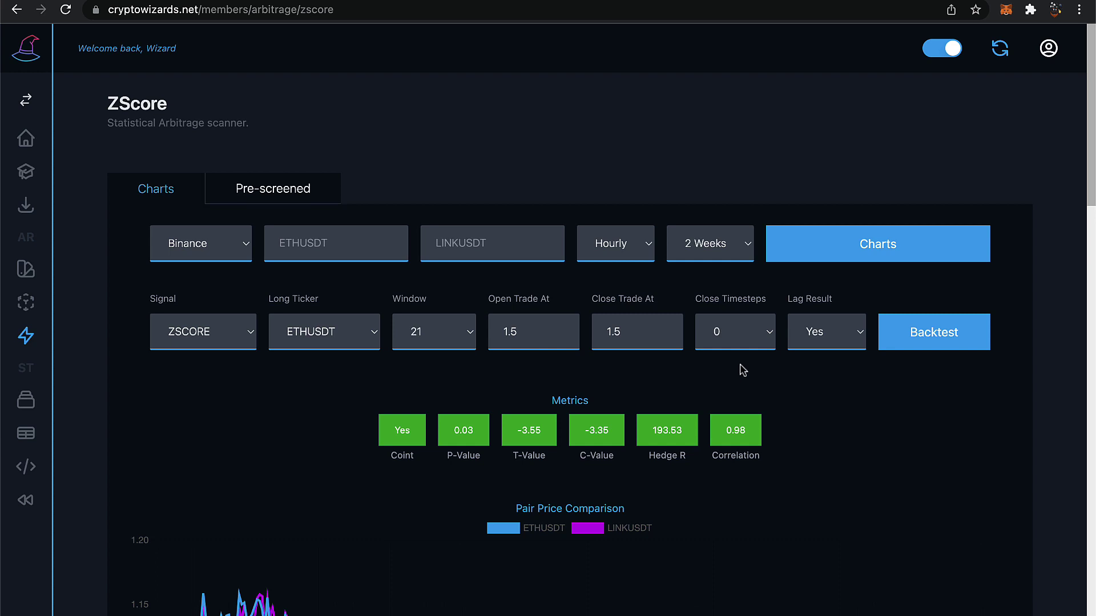
{"action": "scroll", "coordinate": [190, 404], "scroll_direction": "down", "scroll_amount": 6}
{"action": "scroll", "coordinate": [190, 404], "scroll_direction": "down", "scroll_amount": 10}
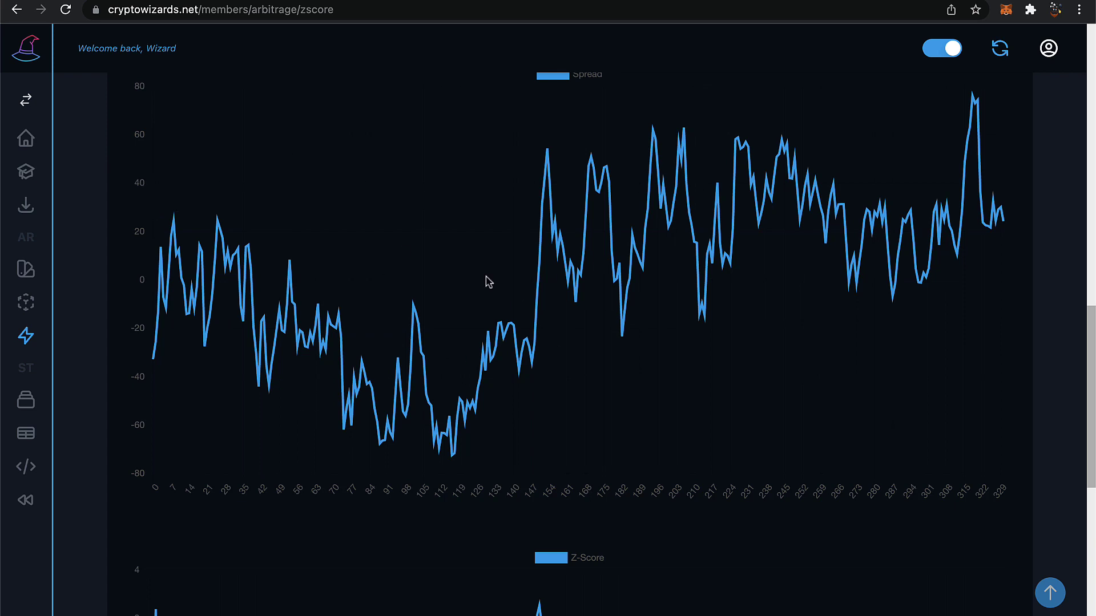
{"action": "scroll", "coordinate": [530, 271], "scroll_direction": "down", "scroll_amount": 7}
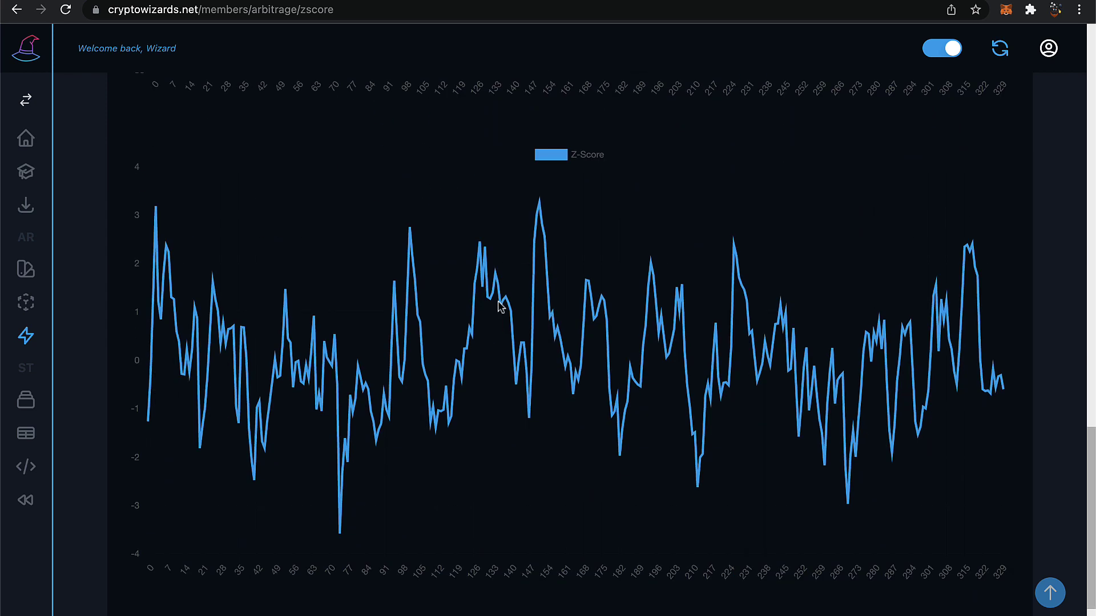
{"action": "scroll", "coordinate": [524, 156], "scroll_direction": "up", "scroll_amount": 15}
{"action": "scroll", "coordinate": [527, 158], "scroll_direction": "up", "scroll_amount": 2}
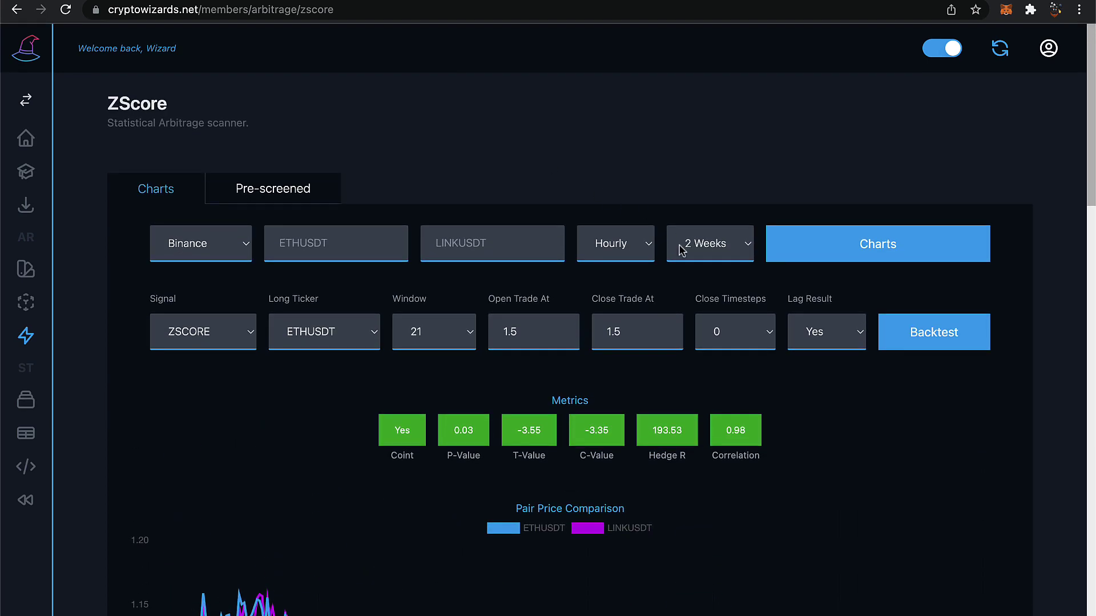
{"action": "left_click", "coordinate": [731, 344]}
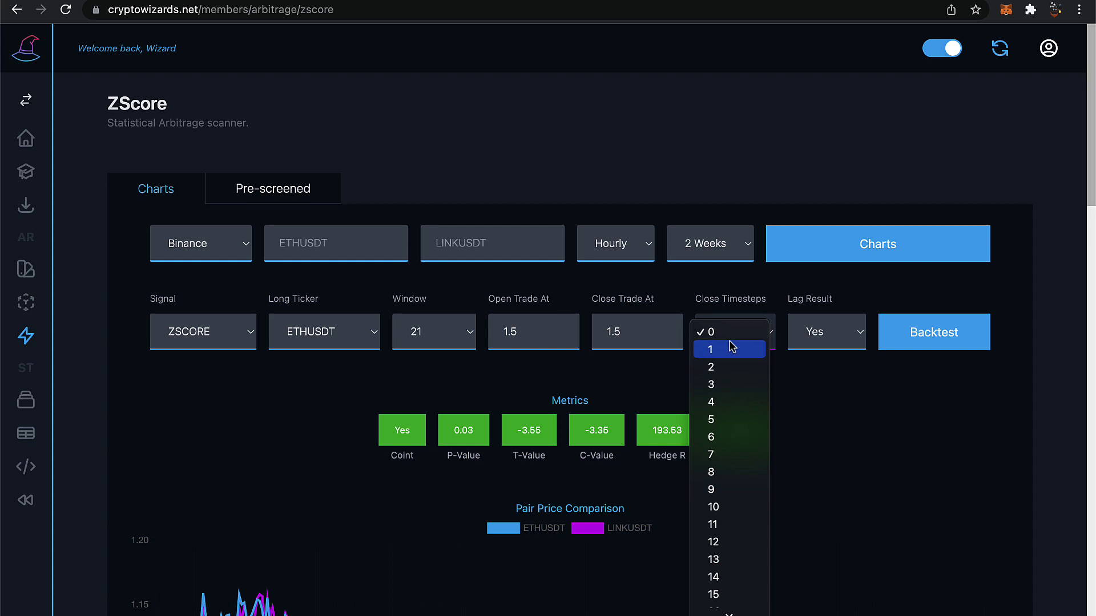
{"action": "left_click", "coordinate": [734, 338]}
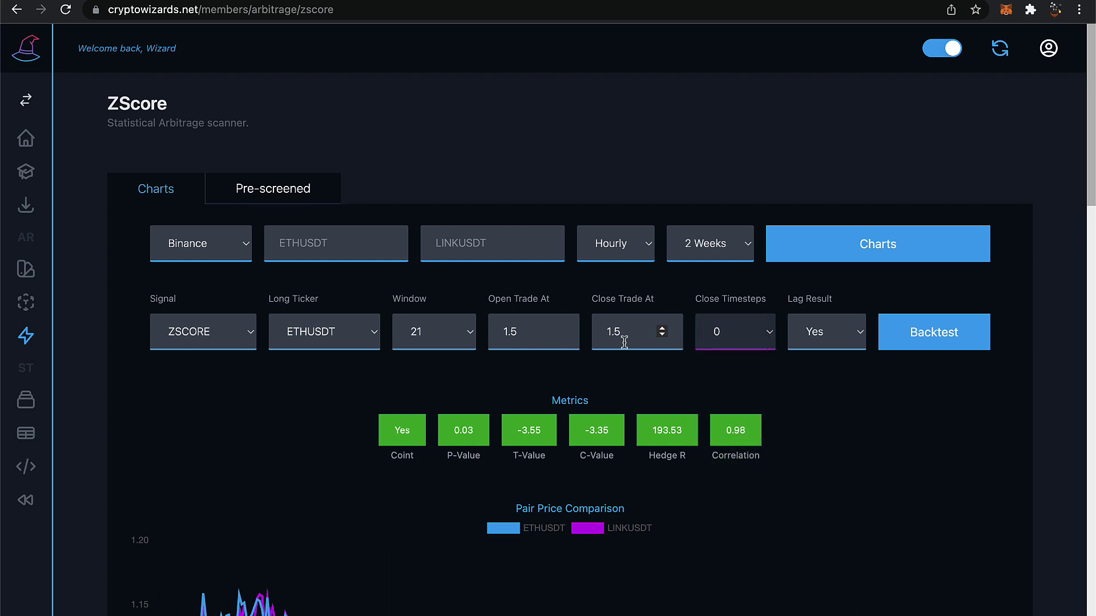
{"action": "left_click", "coordinate": [720, 334]}
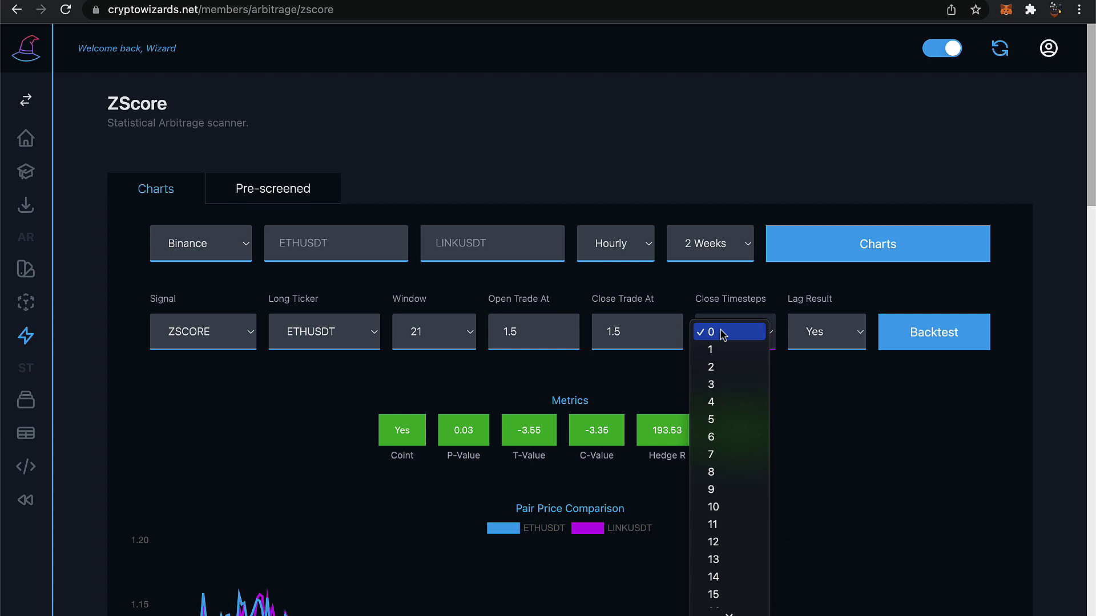
{"action": "left_click", "coordinate": [727, 390]}
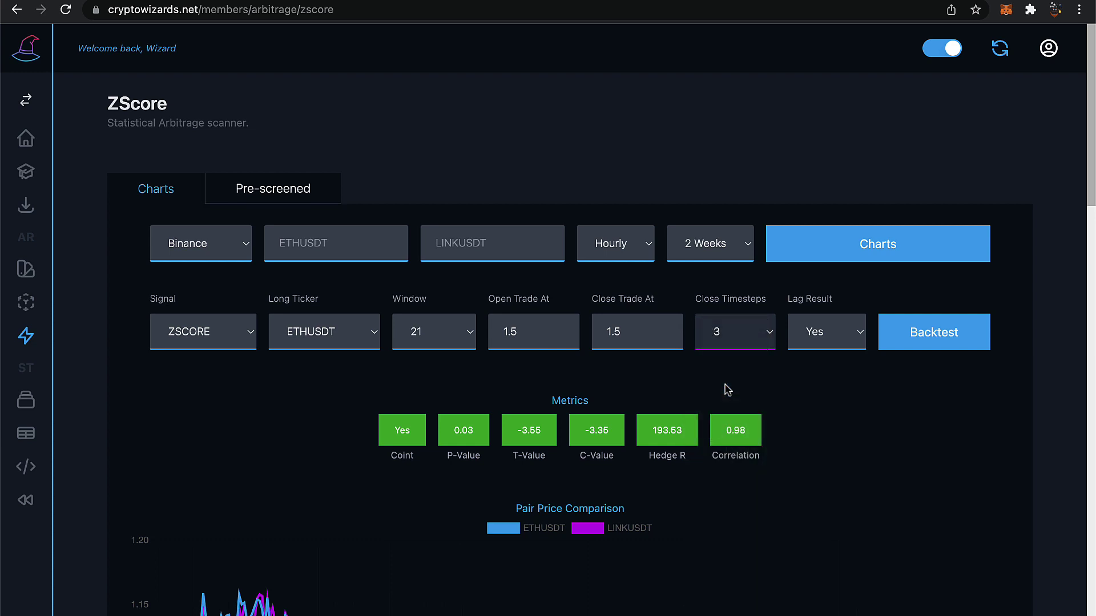
{"action": "left_click", "coordinate": [734, 341]}
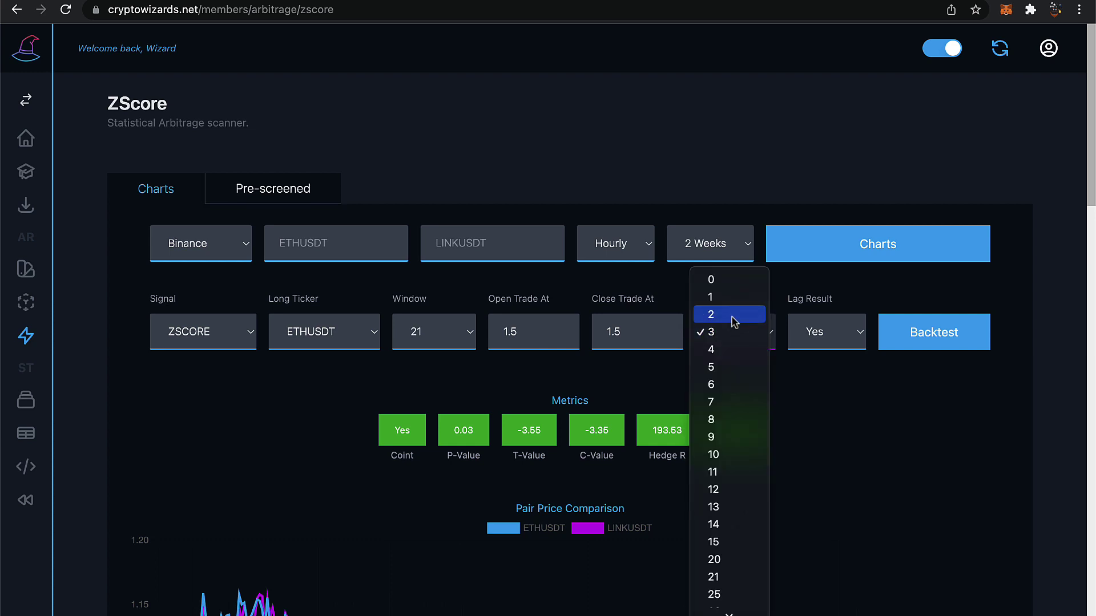
{"action": "left_click", "coordinate": [734, 288]}
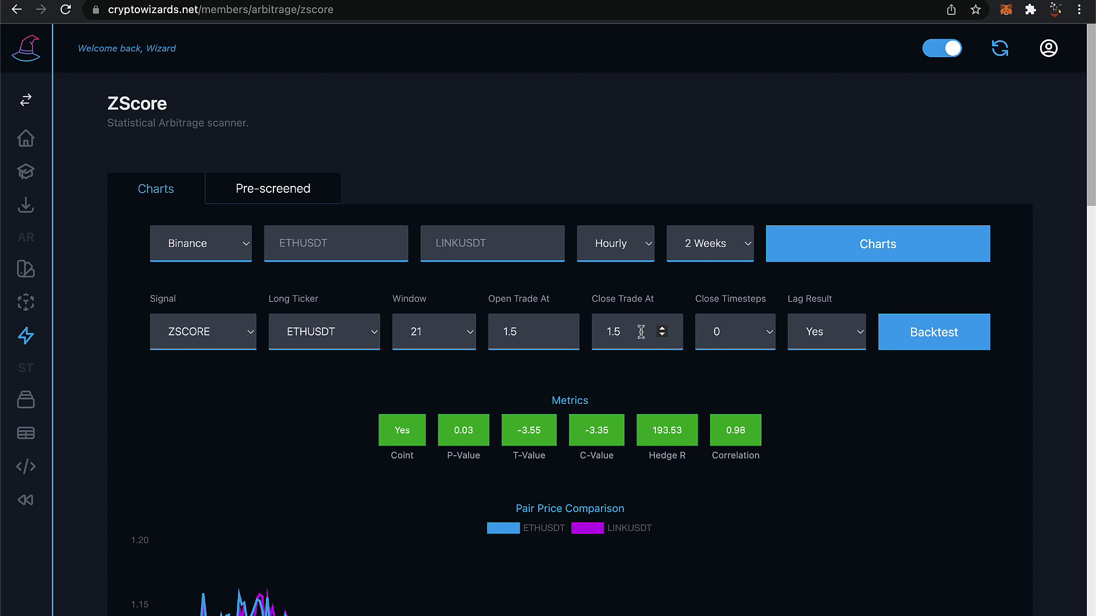
{"action": "left_click_drag", "start_coordinate": [641, 332], "coordinate": [591, 335]}
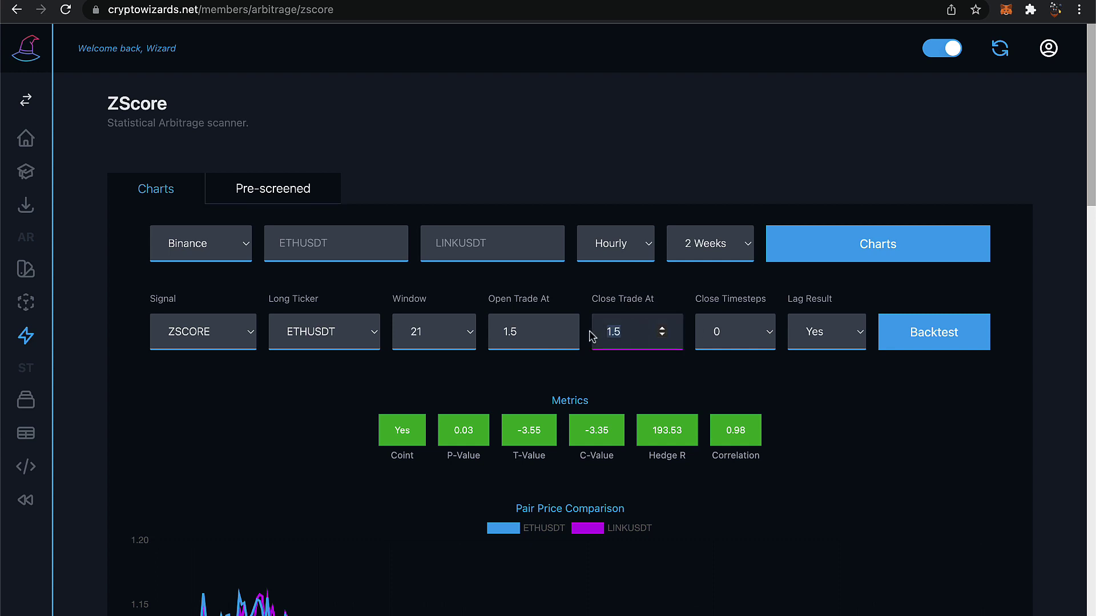
{"action": "left_click", "coordinate": [638, 294]}
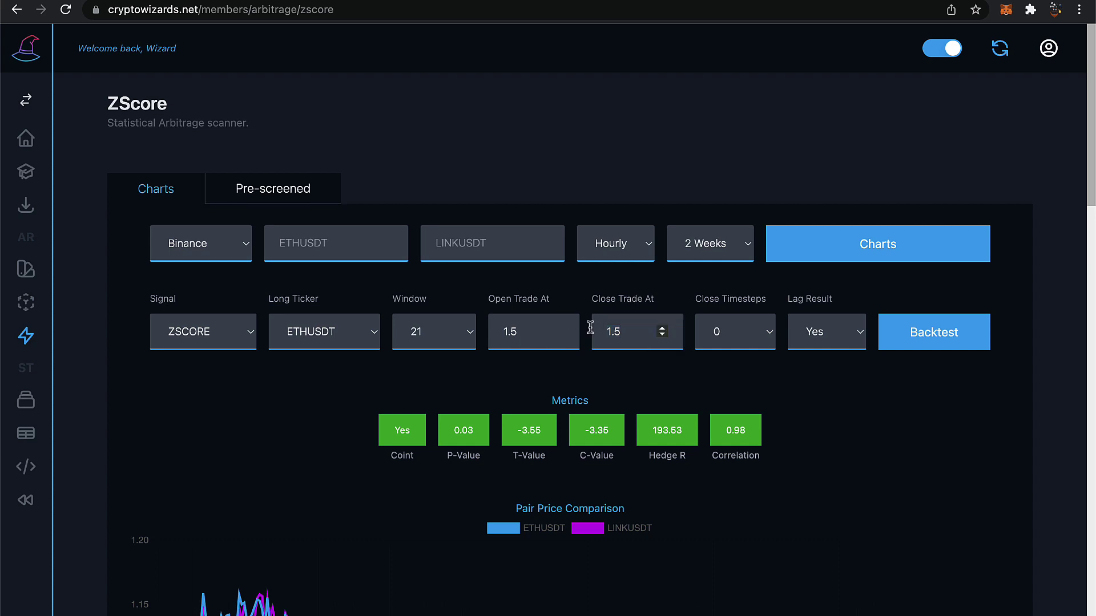
{"action": "left_click", "coordinate": [622, 335]}
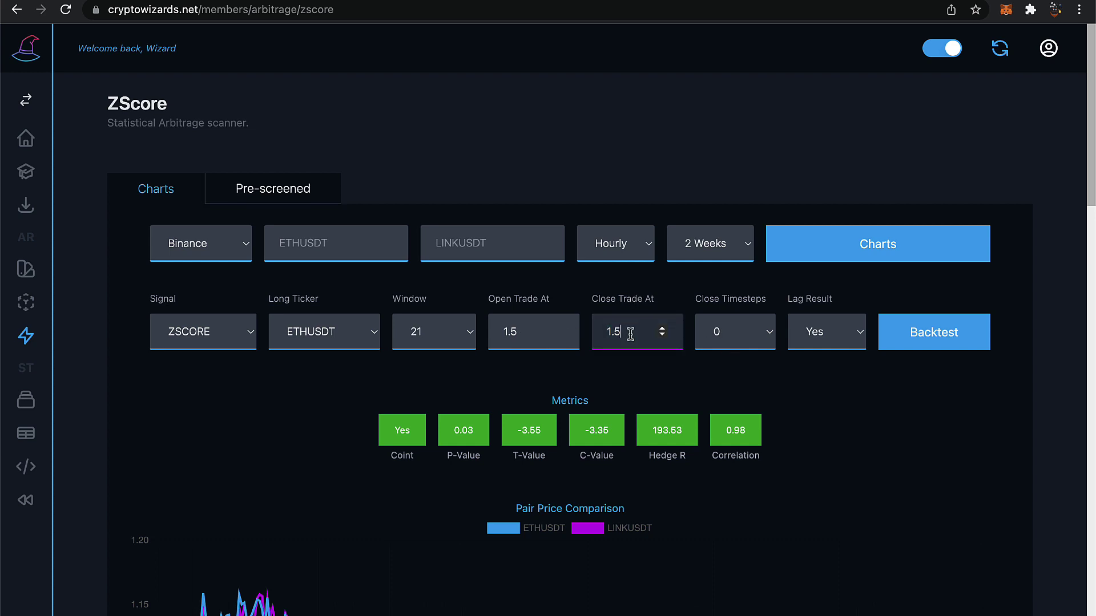
{"action": "key", "text": "super+a"}
{"action": "type", "text": "0"}
{"action": "key", "text": "BackSpace"}
{"action": "type", "text": "1.5"}
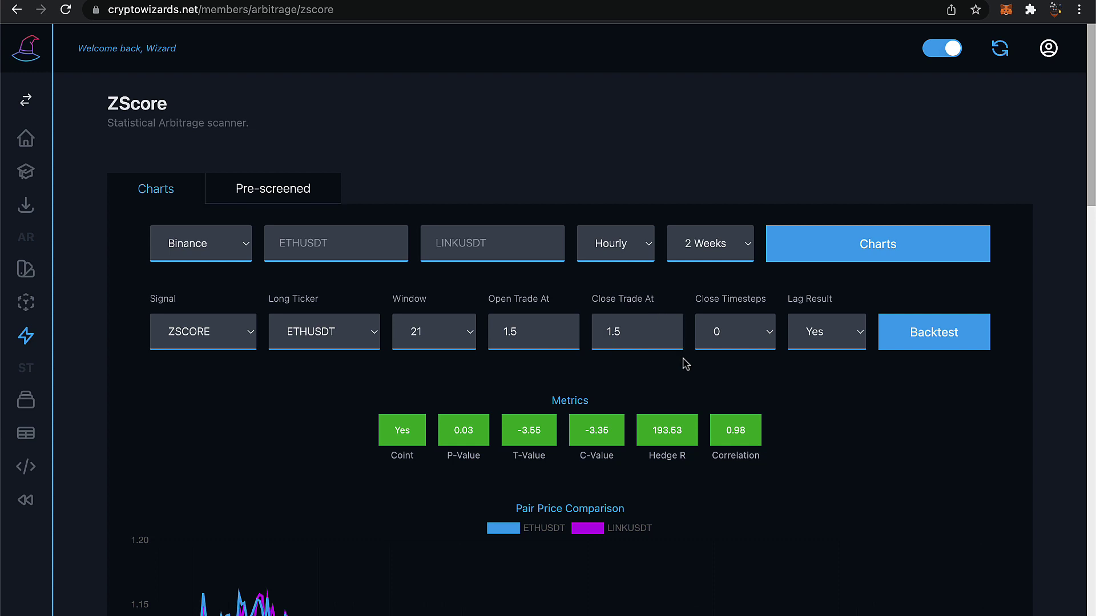
{"action": "left_click", "coordinate": [834, 346]}
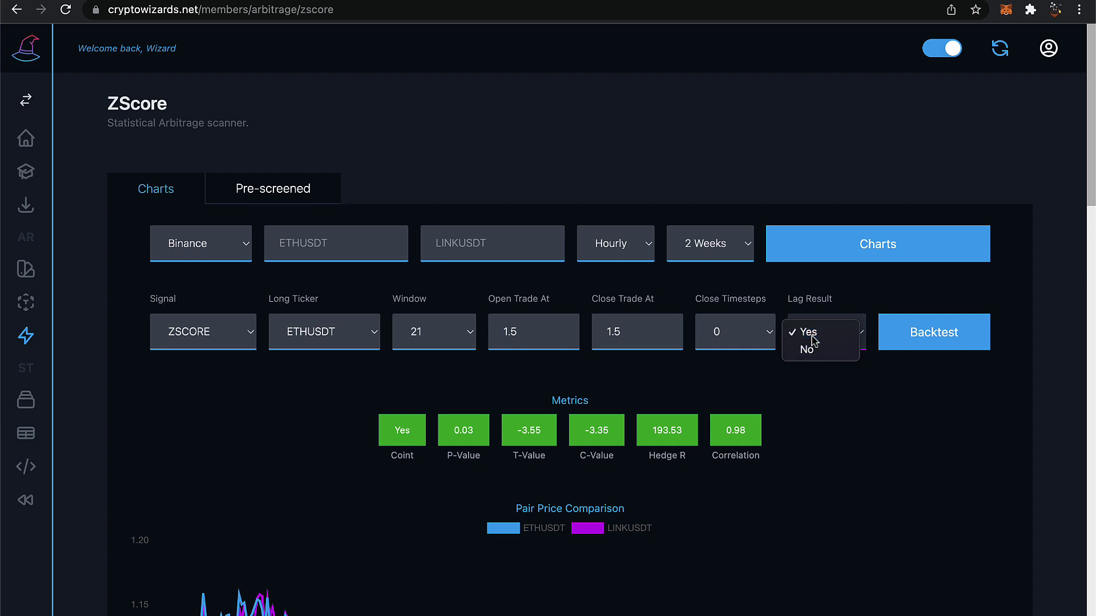
{"action": "left_click", "coordinate": [812, 336]}
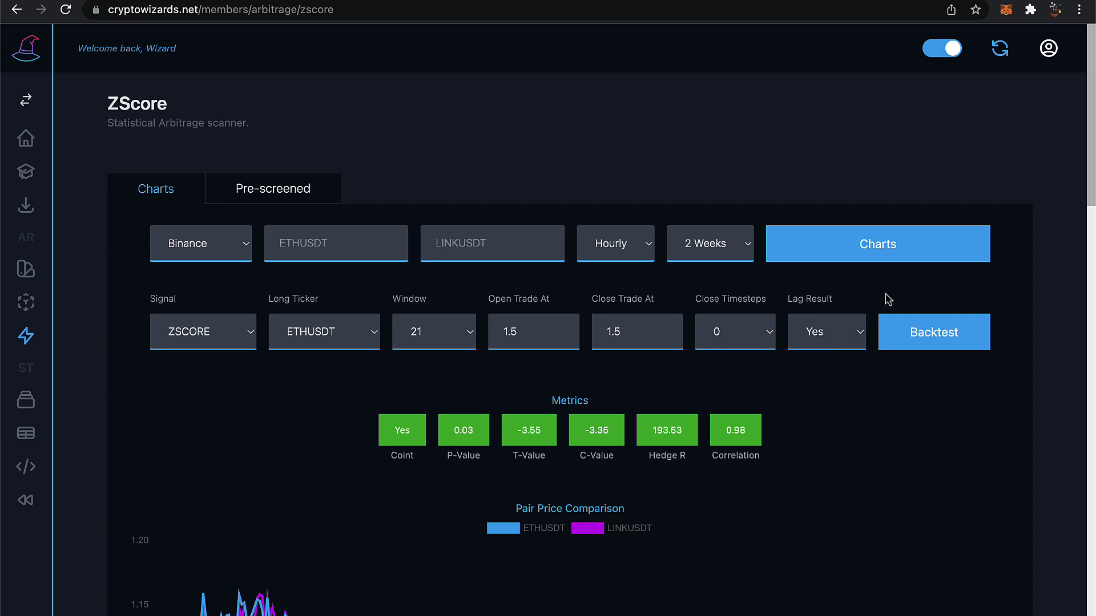
- Run the backtest at 1.5 open/close thresholds, yielding ROI 1.1, Sharpe 1.5 and 75.0% win rate
{"action": "left_click", "coordinate": [931, 335]}
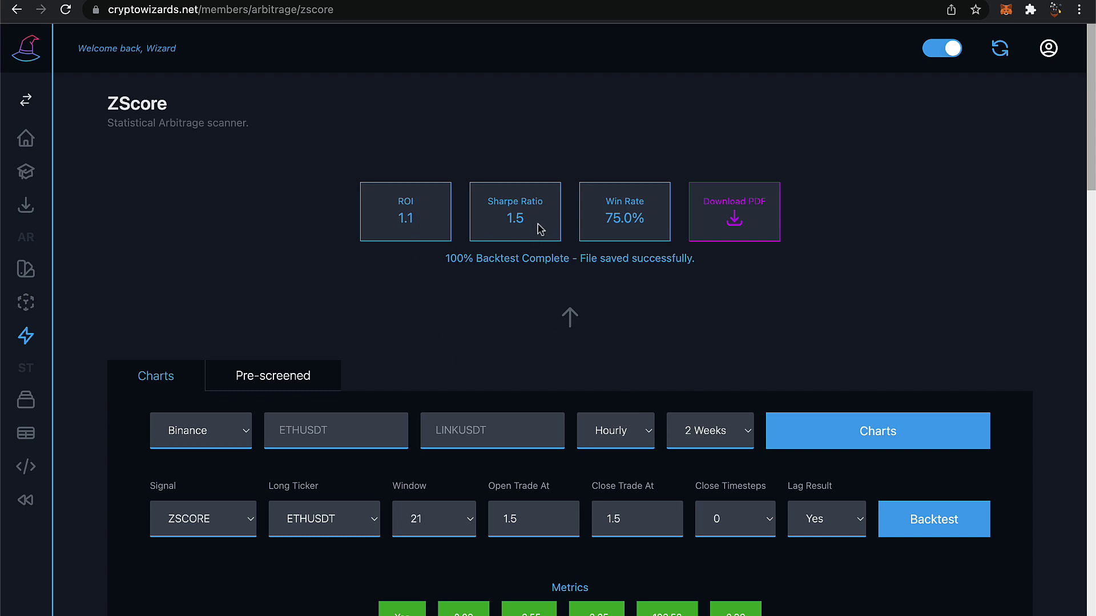
{"action": "double_click", "coordinate": [515, 218]}
{"action": "left_click", "coordinate": [502, 223]}
- Download the backtest report and open save_pdf_backtest_report.pdf in Chrome's PDF viewer
{"action": "left_click", "coordinate": [749, 219]}
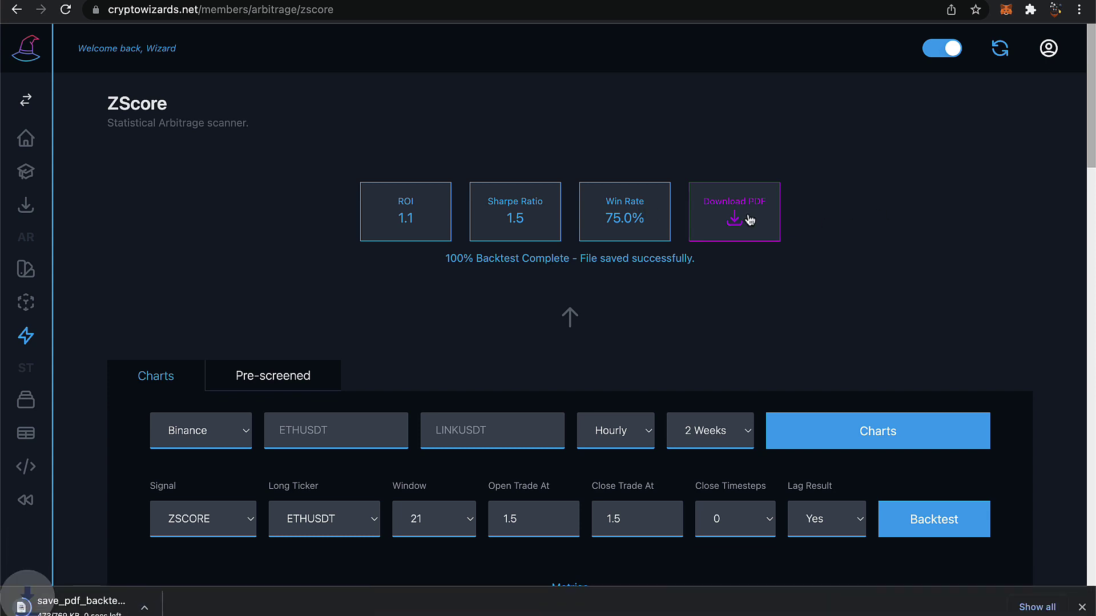
{"action": "left_click", "coordinate": [166, 609]}
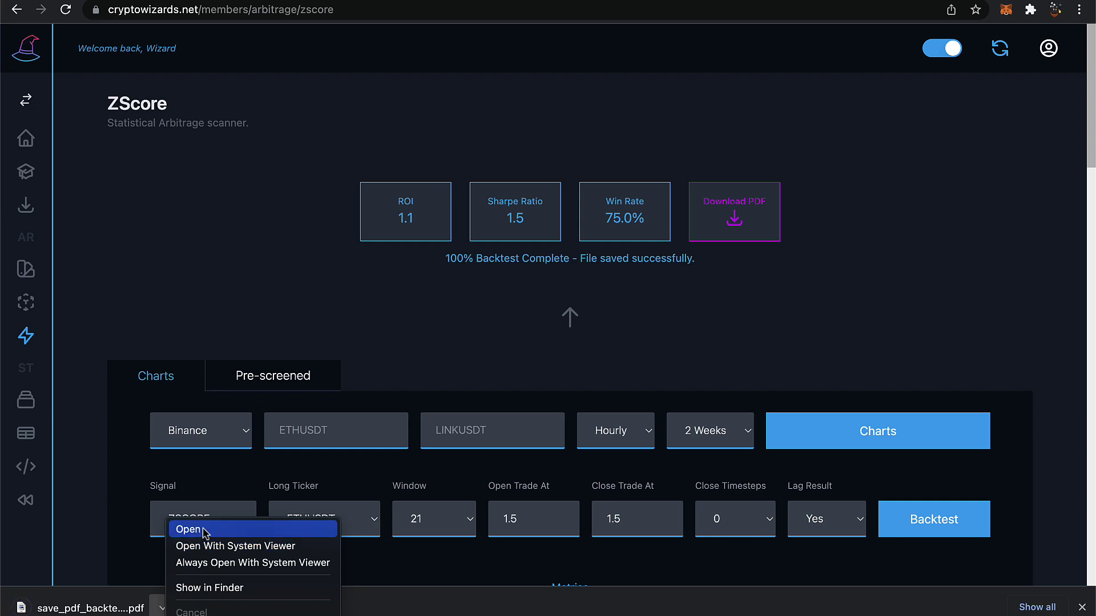
{"action": "left_click", "coordinate": [188, 528]}
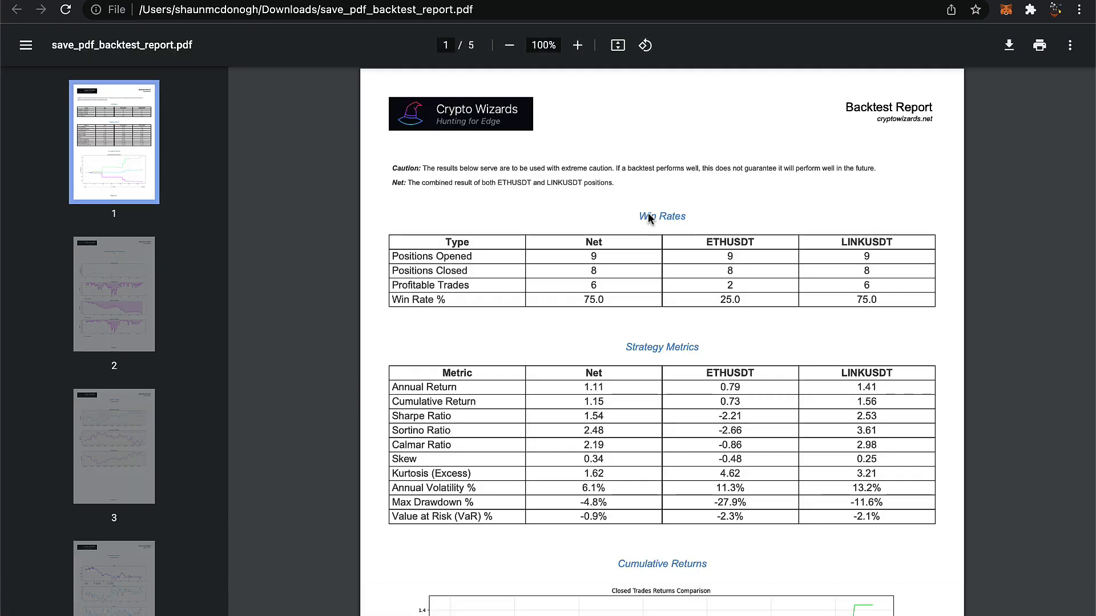
{"action": "scroll", "coordinate": [613, 267], "scroll_direction": "down", "scroll_amount": 20}
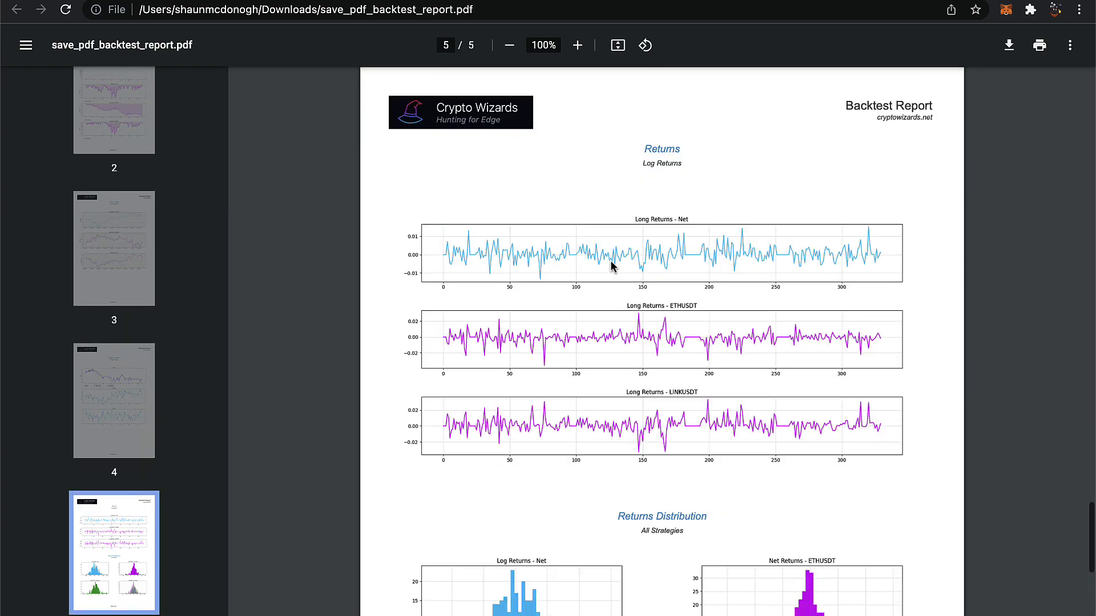
{"action": "scroll", "coordinate": [611, 264], "scroll_direction": "up", "scroll_amount": 20}
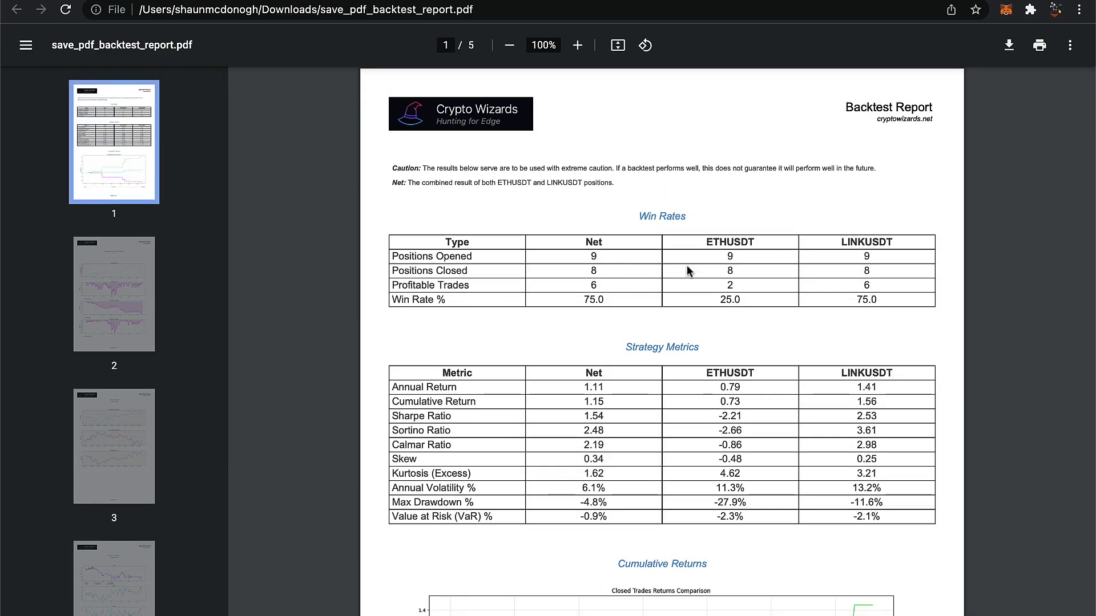
- View the PAIRS_BACKTEST file as a table in the Data Engineer file manager
{"action": "key", "text": "super+w"}
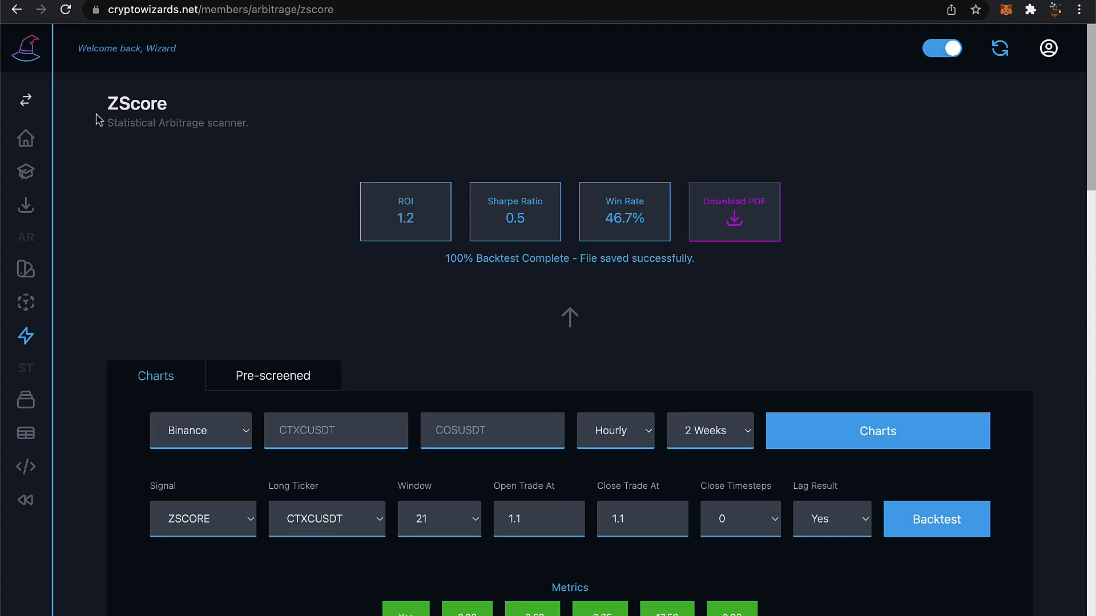
{"action": "left_click", "coordinate": [21, 438]}
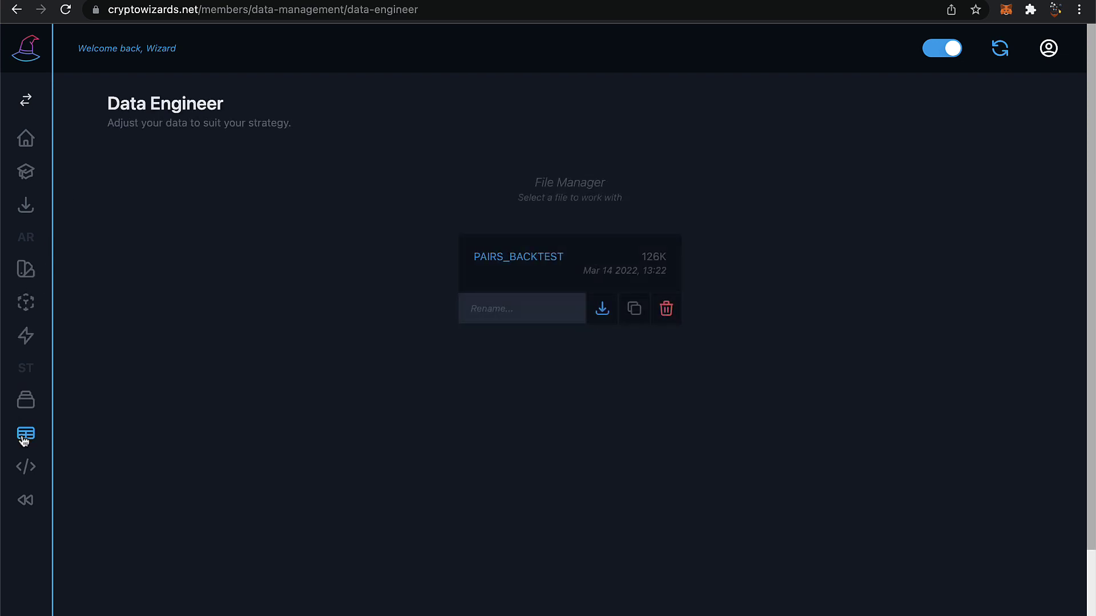
{"action": "left_click", "coordinate": [588, 263]}
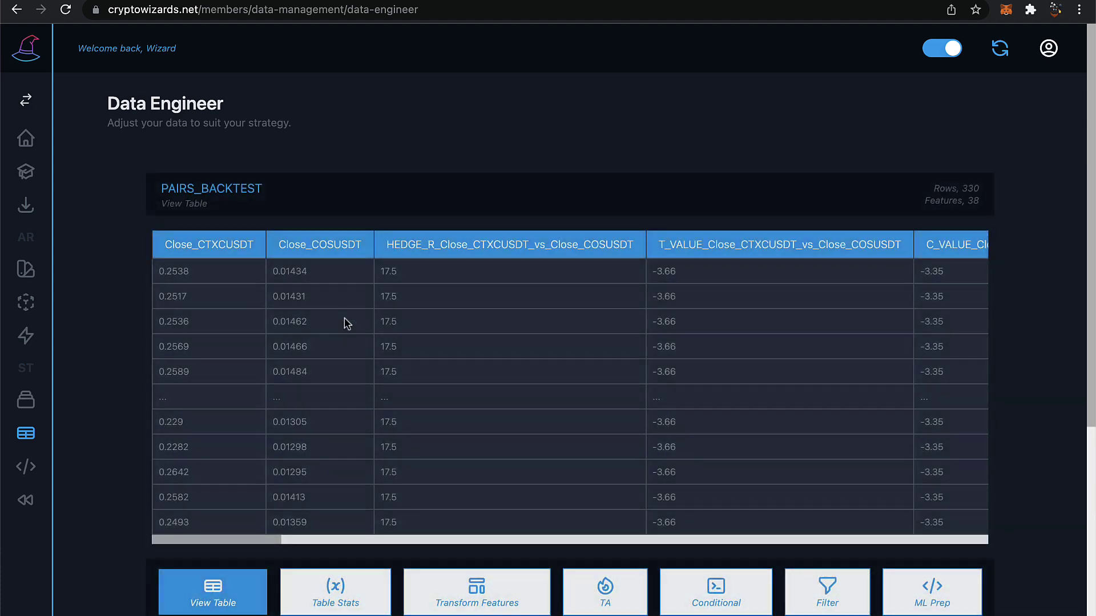
{"action": "scroll", "coordinate": [343, 318], "scroll_direction": "down", "scroll_amount": 2}
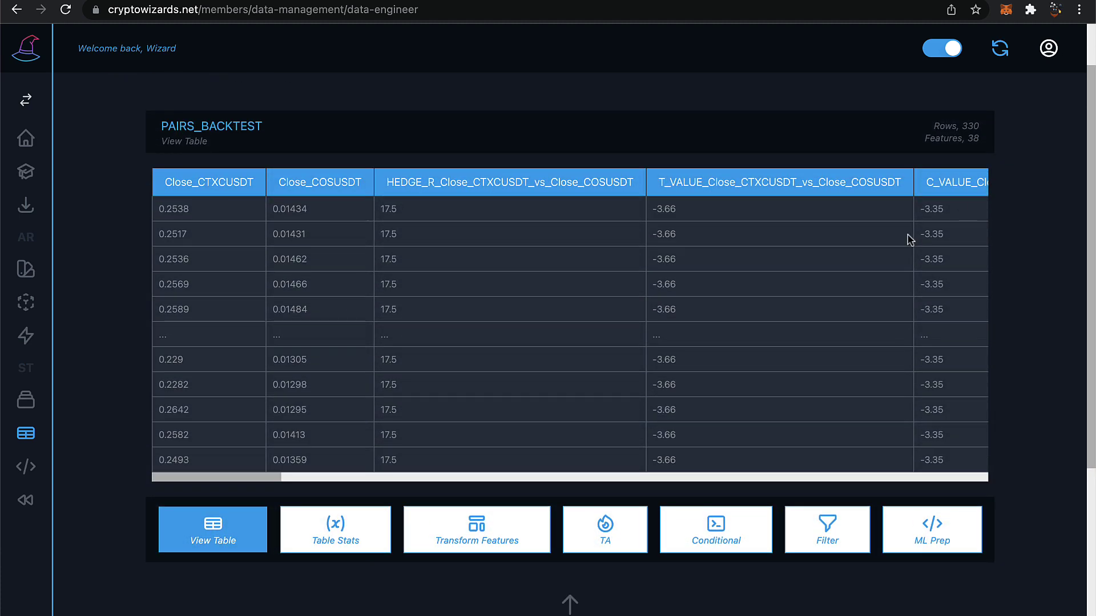
{"action": "scroll", "coordinate": [868, 359], "scroll_direction": "down", "scroll_amount": 5}
{"action": "scroll", "coordinate": [900, 212], "scroll_direction": "up", "scroll_amount": 6}
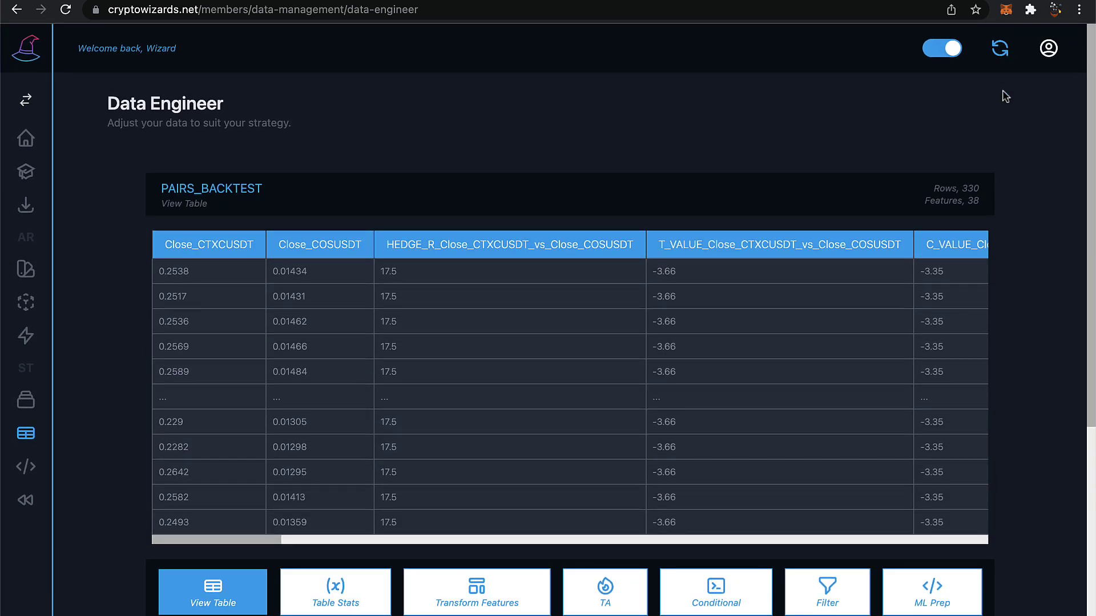
- Download PAIRS_BACKTEST as a CSV file and open it
{"action": "left_click", "coordinate": [999, 48]}
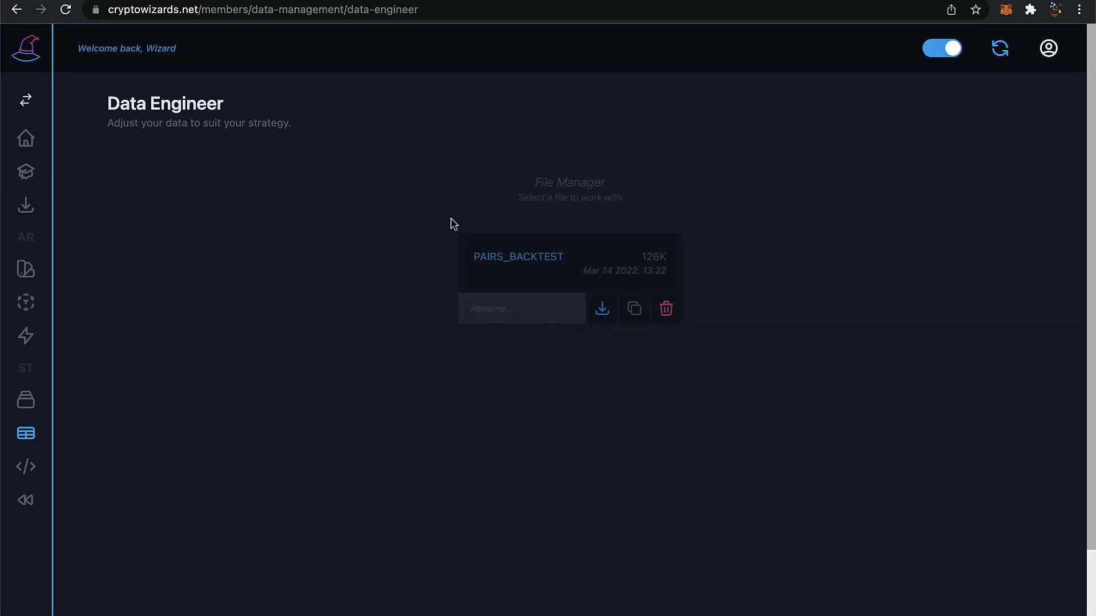
{"action": "left_click", "coordinate": [602, 310]}
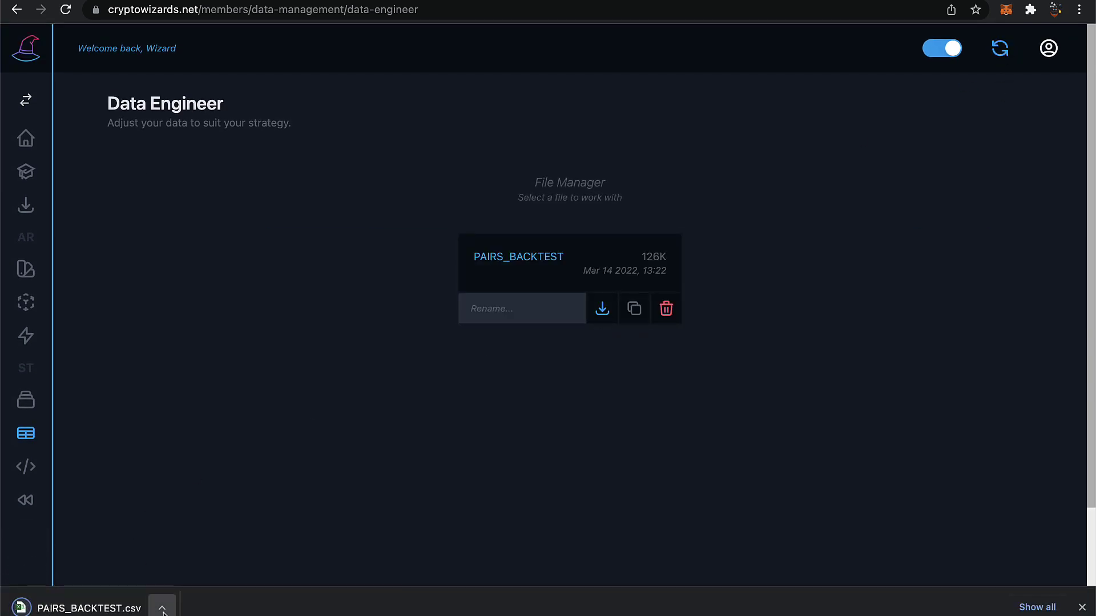
{"action": "left_click", "coordinate": [162, 608]}
{"action": "left_click", "coordinate": [203, 547]}
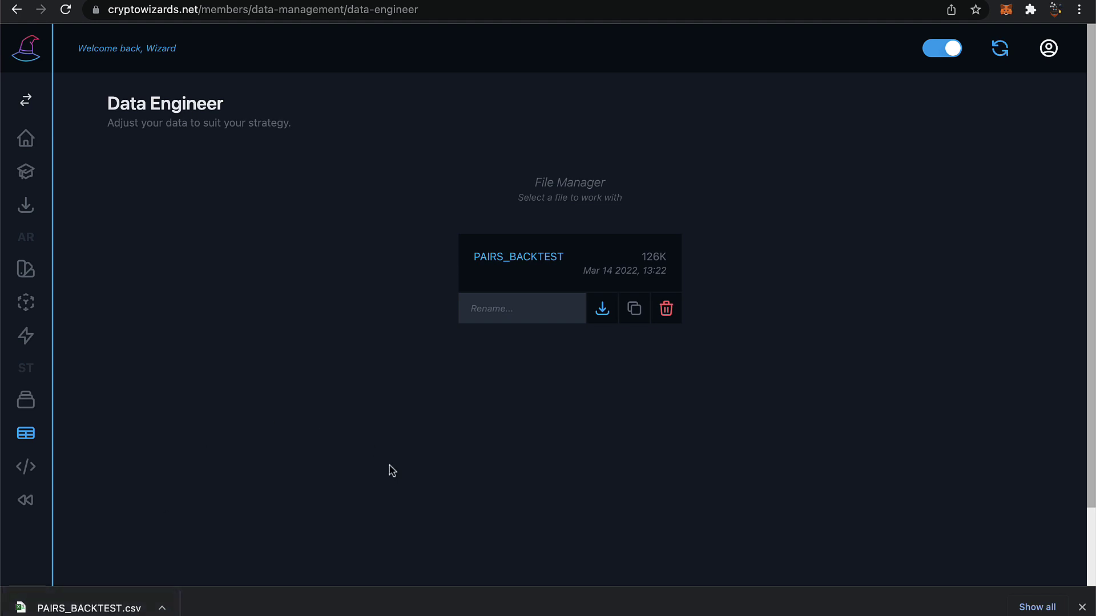
- Open PAIRS_BACKTEST.csv in Excel and inspect the close prices, spread z-score and SPREAD in H2
{"action": "mouse_move", "coordinate": [518, 604]}
{"action": "left_click", "coordinate": [581, 605]}
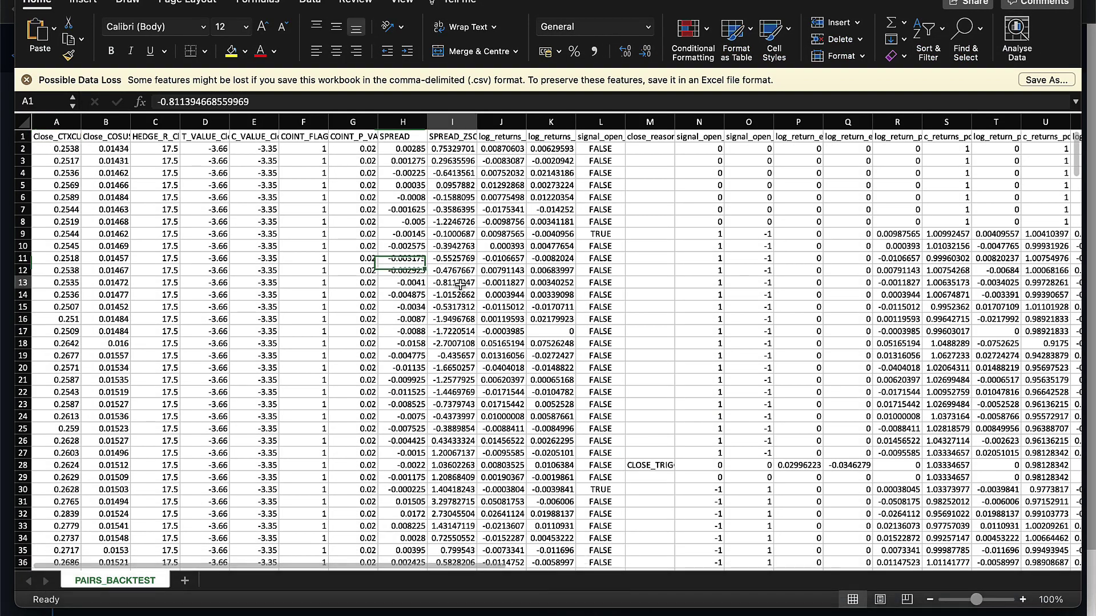
{"action": "left_click", "coordinate": [456, 284]}
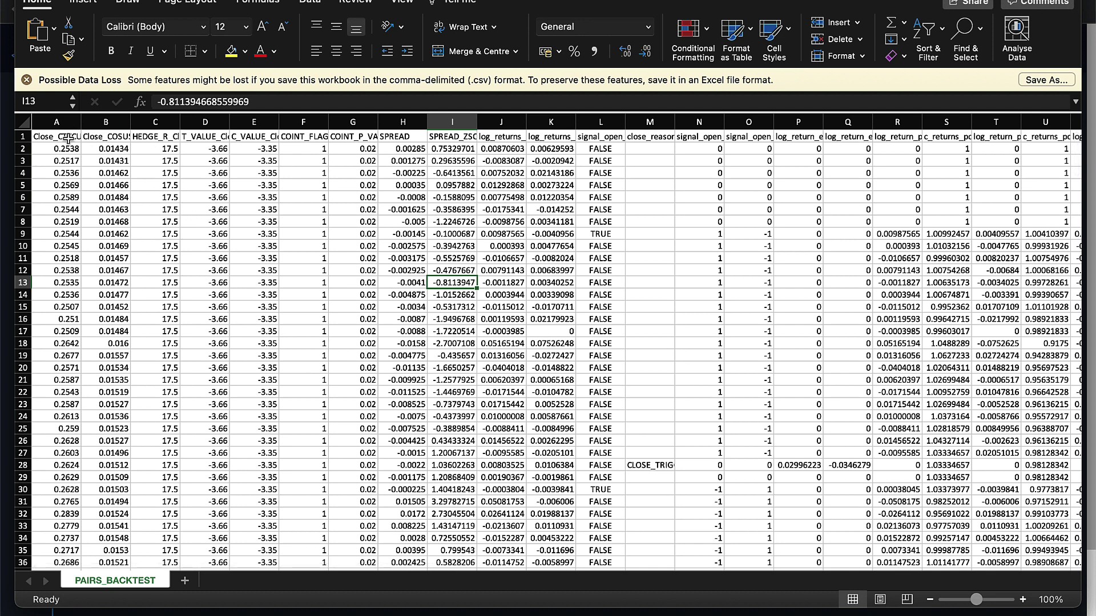
{"action": "left_click", "coordinate": [65, 148]}
{"action": "left_click", "coordinate": [64, 173]}
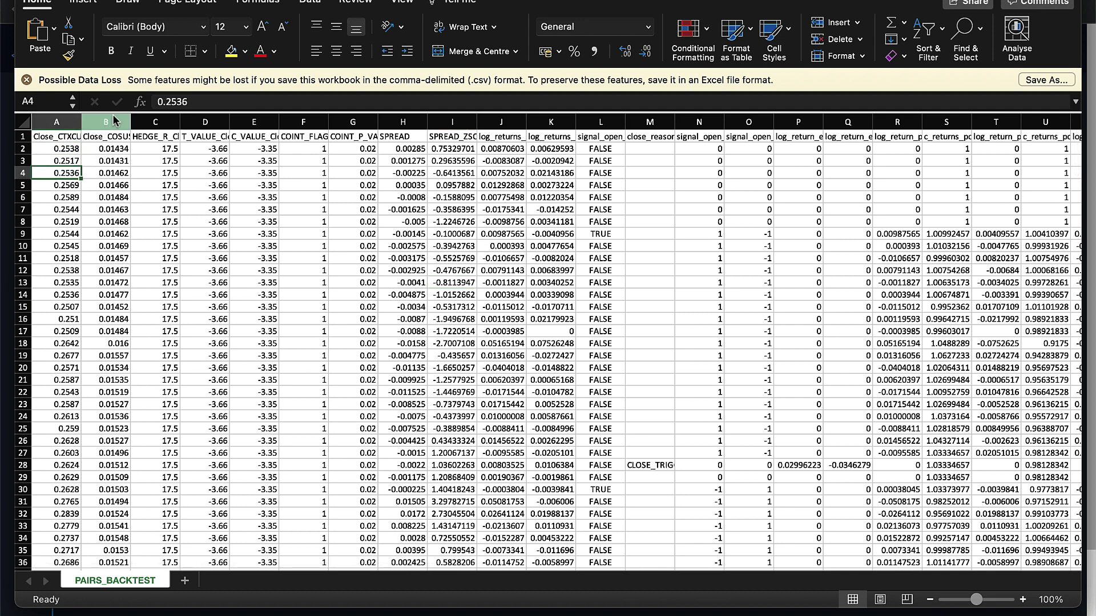
{"action": "left_click", "coordinate": [396, 149]}
{"action": "scroll", "coordinate": [397, 151], "scroll_direction": "right", "scroll_amount": 8}
{"action": "scroll", "coordinate": [397, 150], "scroll_direction": "right", "scroll_amount": 12}
{"action": "scroll", "coordinate": [397, 151], "scroll_direction": "left", "scroll_amount": 20}
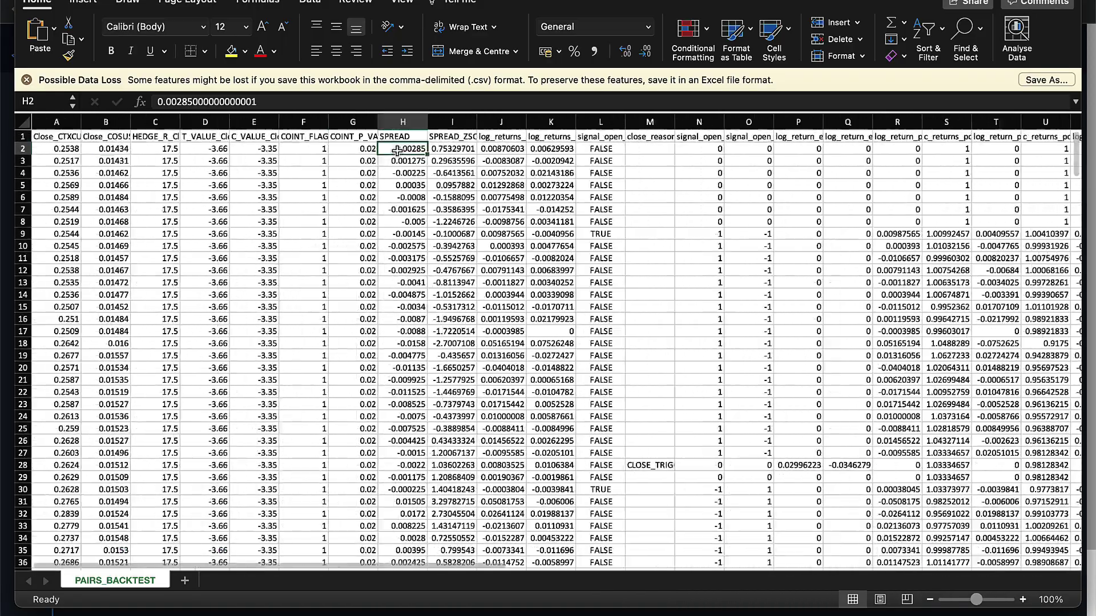
- Inspect the signal in N9 and the log_returns_CTXCUSDT and log_returns_COSUSDT columns J and K
{"action": "left_click", "coordinate": [714, 233]}
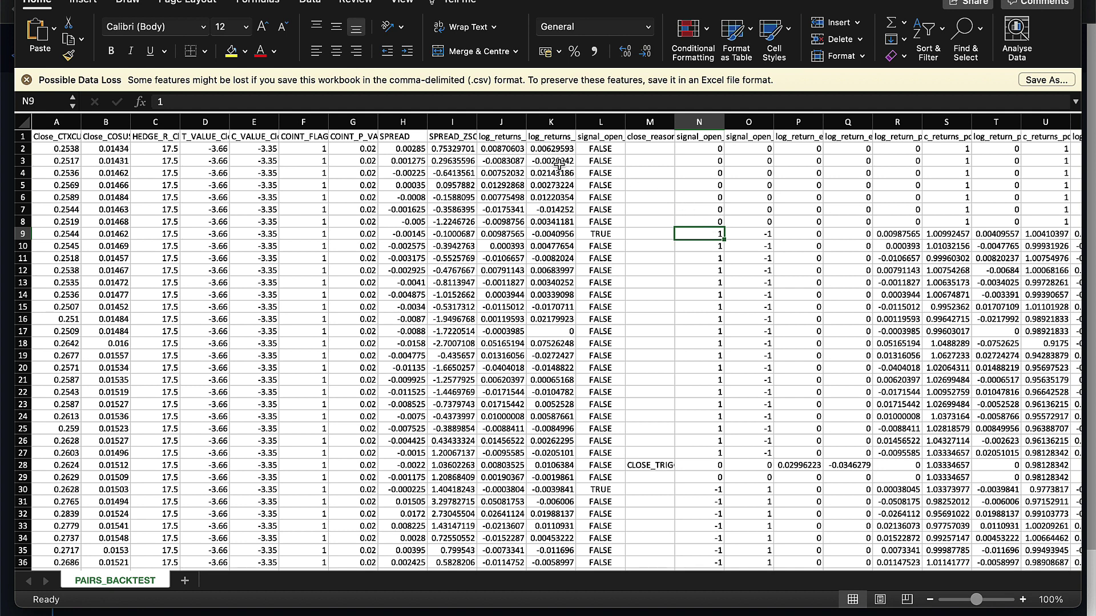
{"action": "left_click", "coordinate": [500, 122]}
{"action": "left_click", "coordinate": [551, 122]}
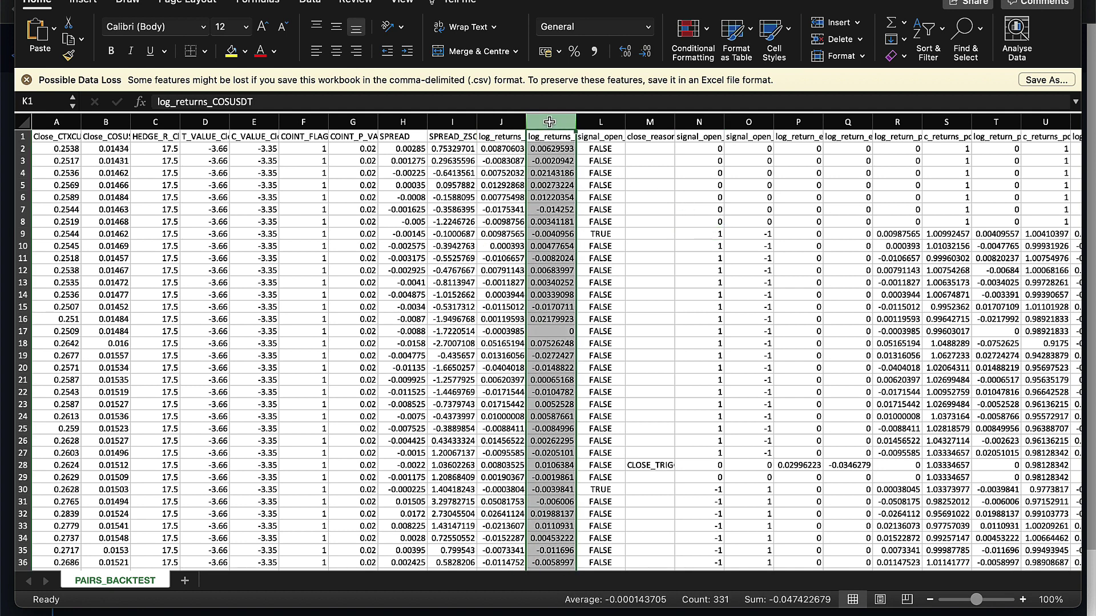
{"action": "left_click", "coordinate": [549, 136]}
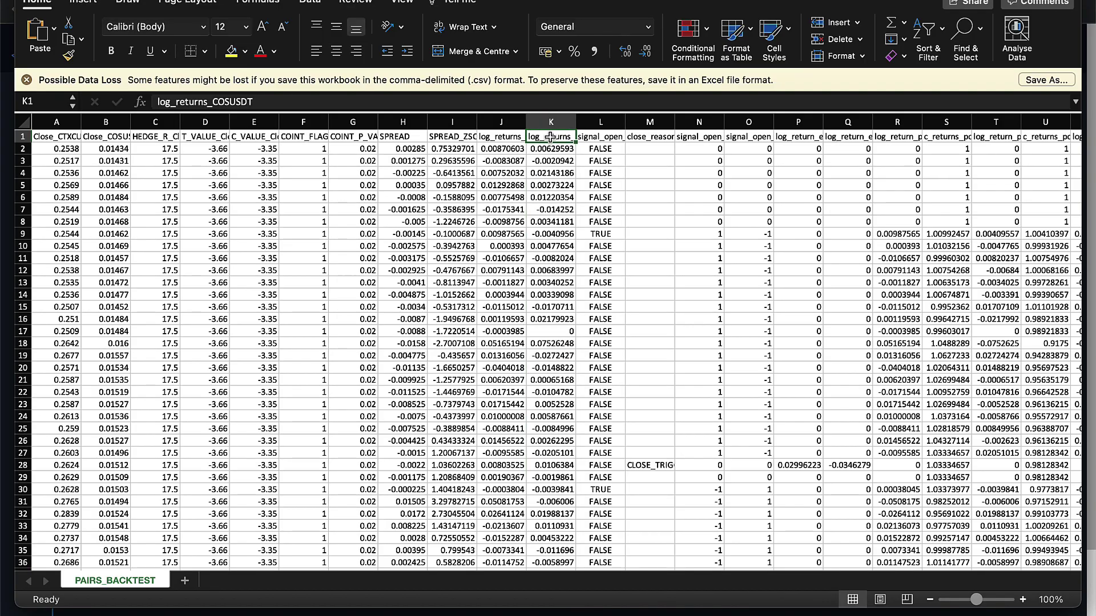
{"action": "left_click", "coordinate": [485, 136]}
{"action": "left_click", "coordinate": [489, 341]}
{"action": "scroll", "coordinate": [489, 340], "scroll_direction": "down", "scroll_amount": 20}
{"action": "scroll", "coordinate": [489, 340], "scroll_direction": "up", "scroll_amount": 20}
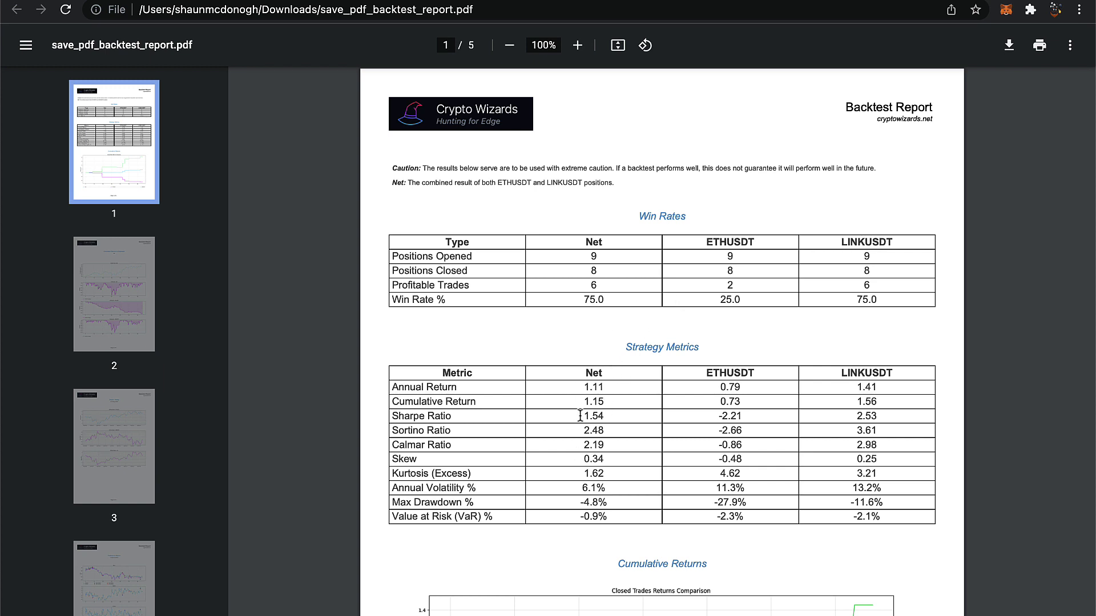
- Highlight net Sharpe 1.54 and net cumulative return 1.15, then scroll to the Cumulative Returns chart
{"action": "left_click_drag", "start_coordinate": [576, 416], "coordinate": [606, 415]}
{"action": "left_click", "coordinate": [609, 415]}
{"action": "left_click_drag", "start_coordinate": [579, 401], "coordinate": [628, 399]}
{"action": "left_click", "coordinate": [628, 400]}
{"action": "scroll", "coordinate": [638, 388], "scroll_direction": "down", "scroll_amount": 5}
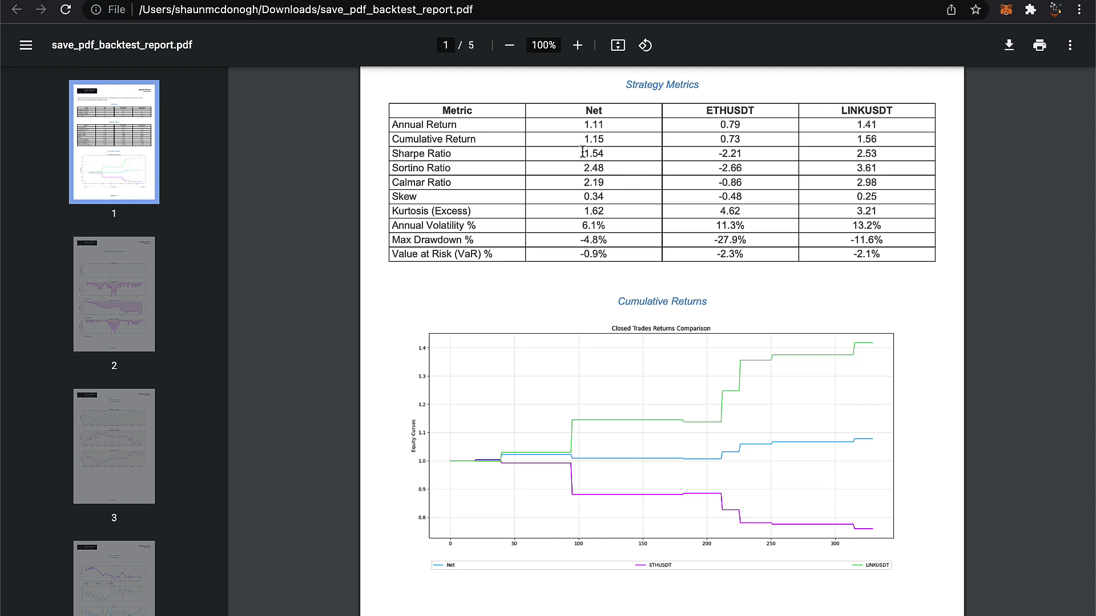
{"action": "left_click_drag", "start_coordinate": [582, 151], "coordinate": [624, 153]}
{"action": "left_click", "coordinate": [624, 153]}
{"action": "scroll", "coordinate": [624, 222], "scroll_direction": "down", "scroll_amount": 3}
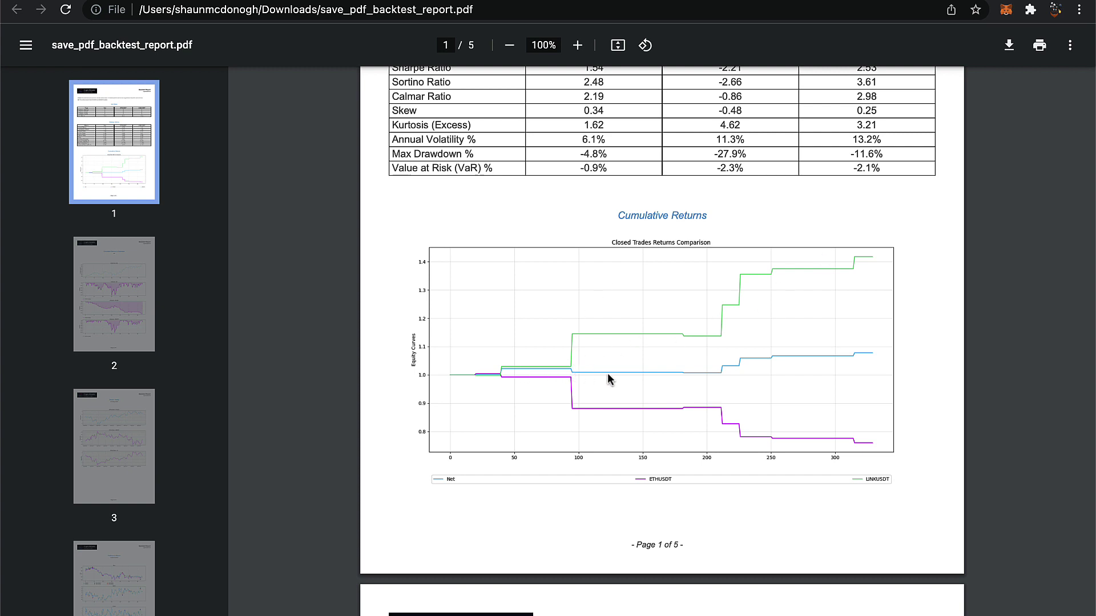
{"action": "scroll", "coordinate": [818, 357], "scroll_direction": "down", "scroll_amount": 3}
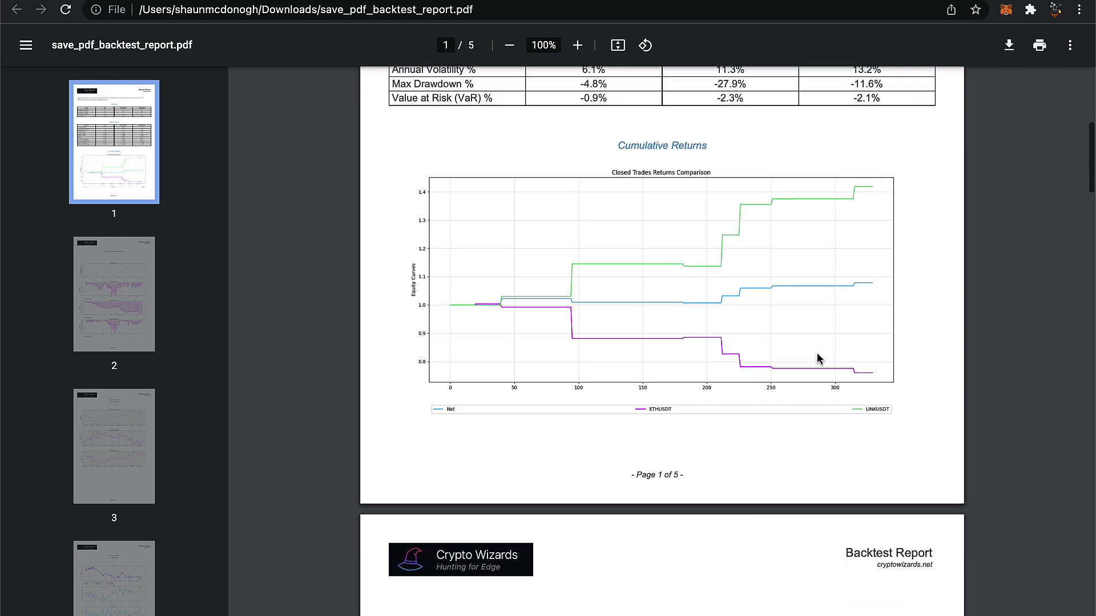
{"action": "scroll", "coordinate": [816, 357], "scroll_direction": "down", "scroll_amount": 1}
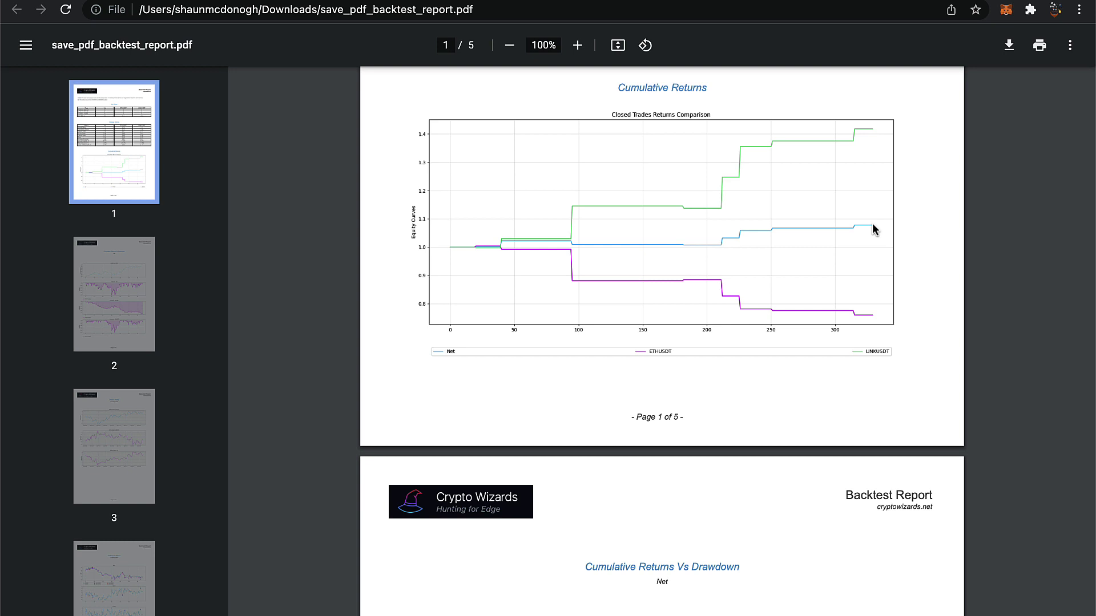
{"action": "scroll", "coordinate": [857, 167], "scroll_direction": "up", "scroll_amount": 8}
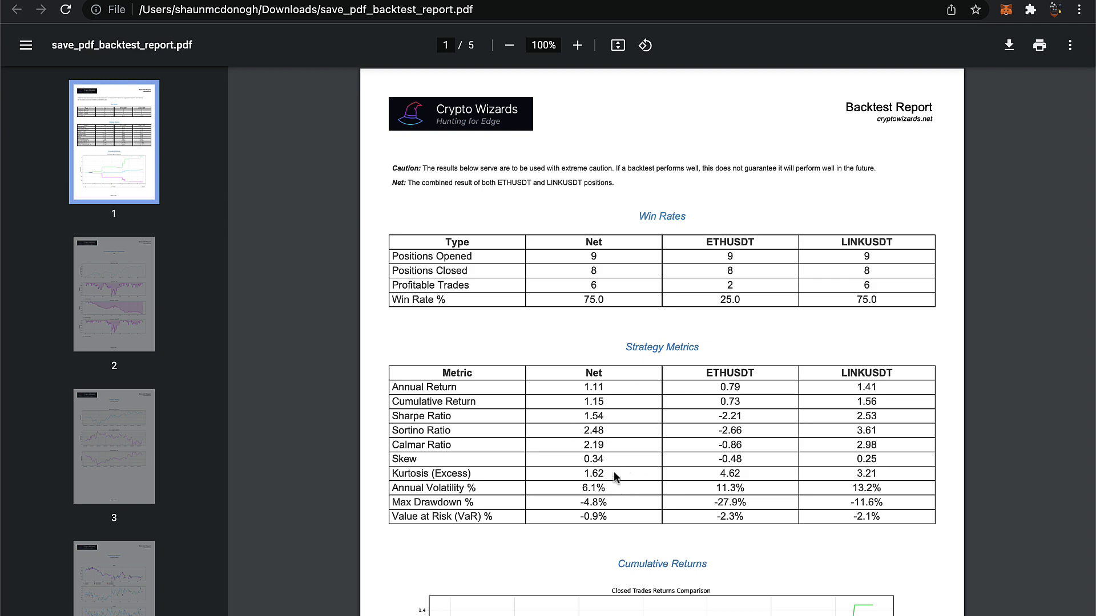
{"action": "scroll", "coordinate": [614, 474], "scroll_direction": "down", "scroll_amount": 6}
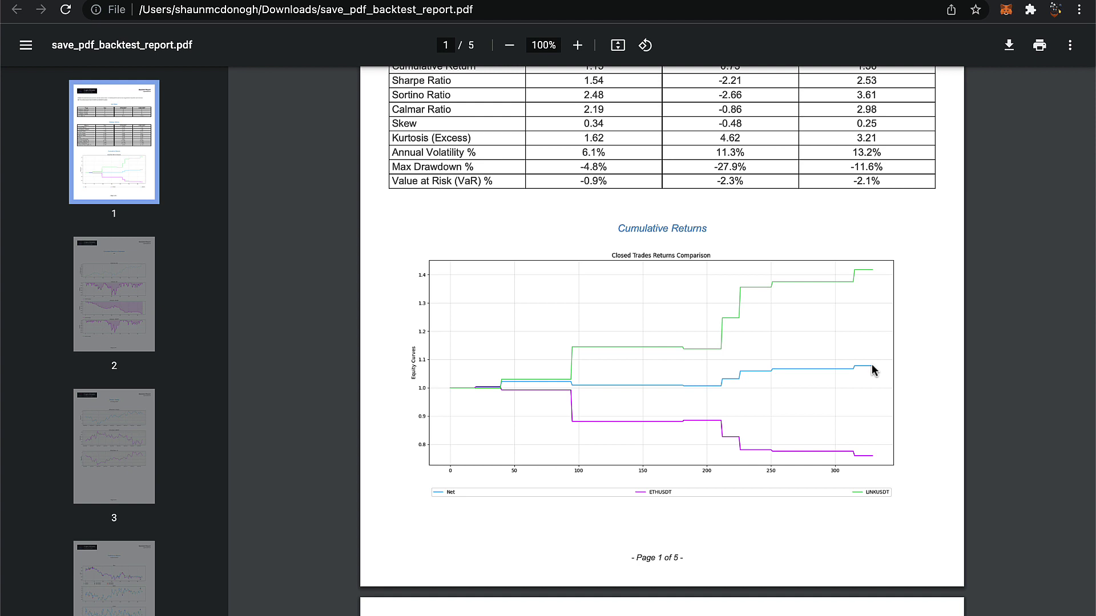
{"action": "scroll", "coordinate": [871, 364], "scroll_direction": "down", "scroll_amount": 1}
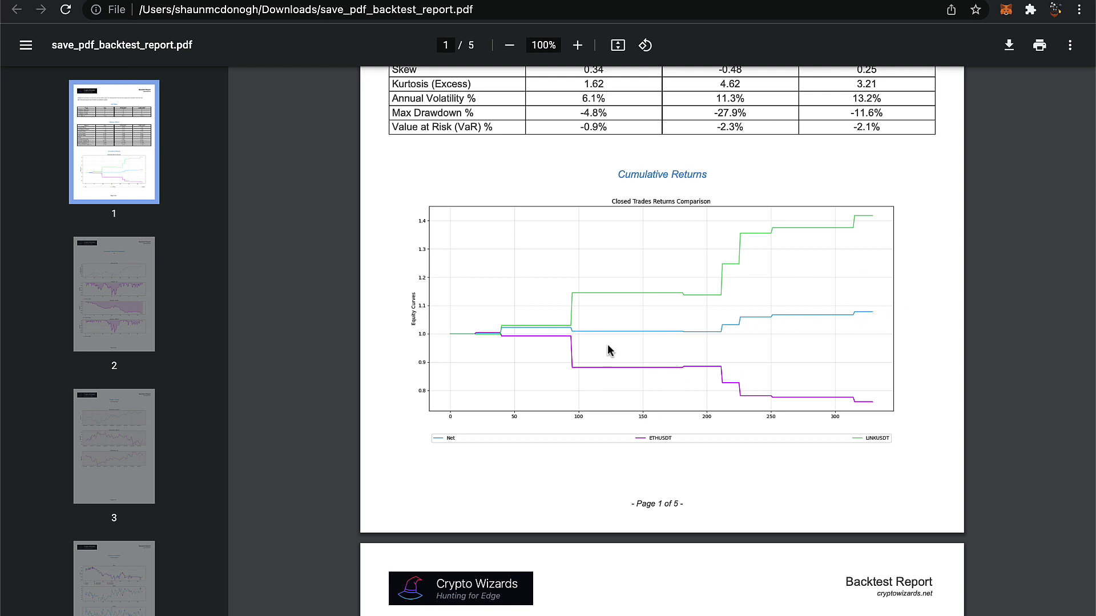
- Scroll the report to page 3's 127-period rolling Sharpe charts for ETHUSDT, LINKUSDT and net
{"action": "scroll", "coordinate": [577, 308], "scroll_direction": "down", "scroll_amount": 10}
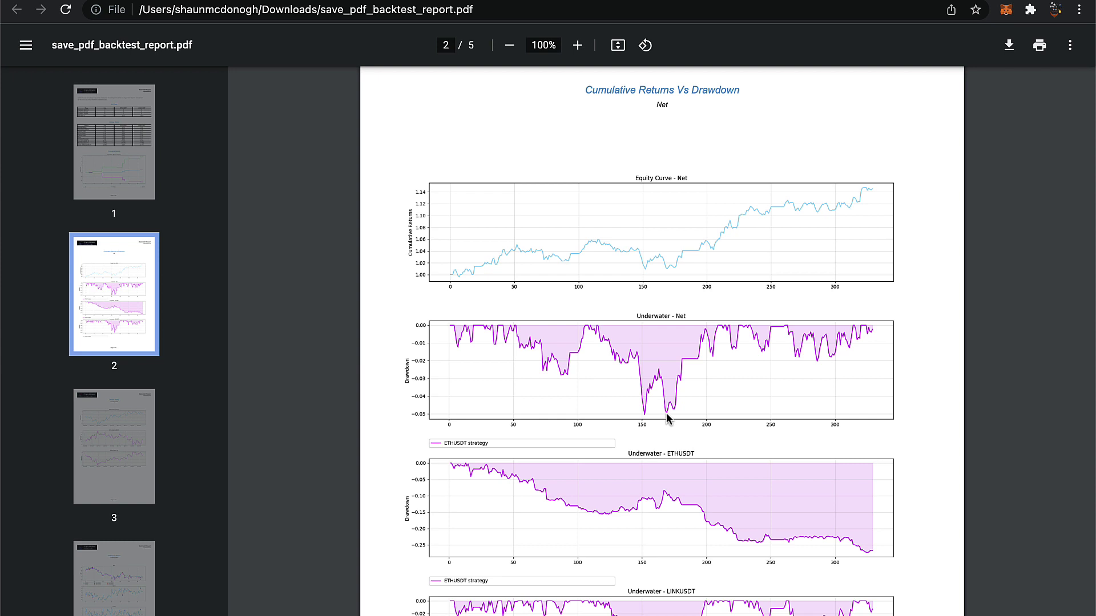
{"action": "scroll", "coordinate": [943, 419], "scroll_direction": "down", "scroll_amount": 1}
{"action": "scroll", "coordinate": [943, 418], "scroll_direction": "down", "scroll_amount": 5}
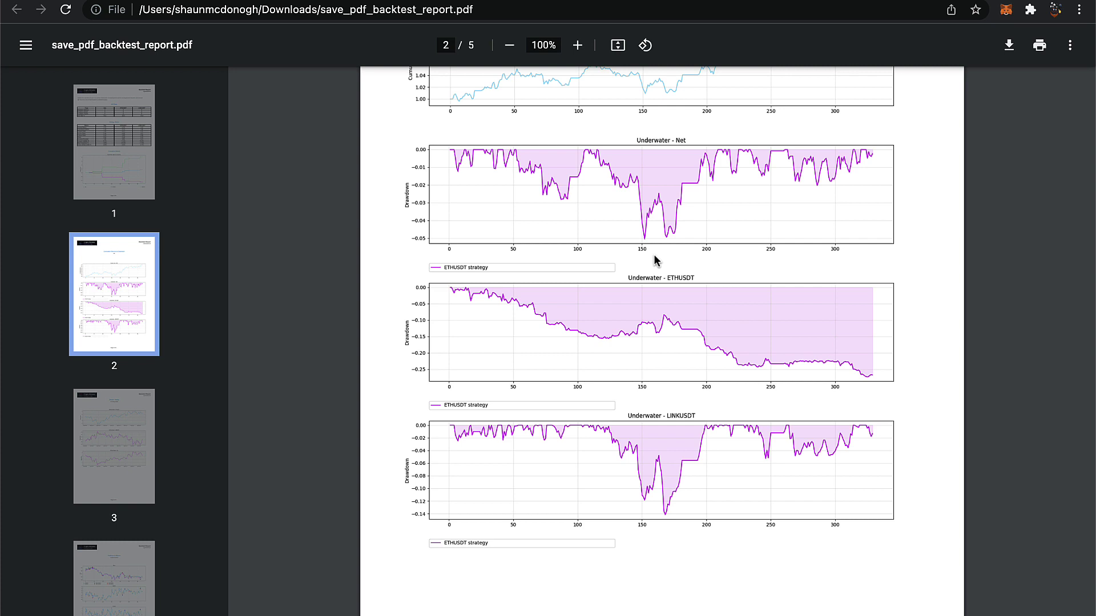
{"action": "scroll", "coordinate": [655, 261], "scroll_direction": "down", "scroll_amount": 1}
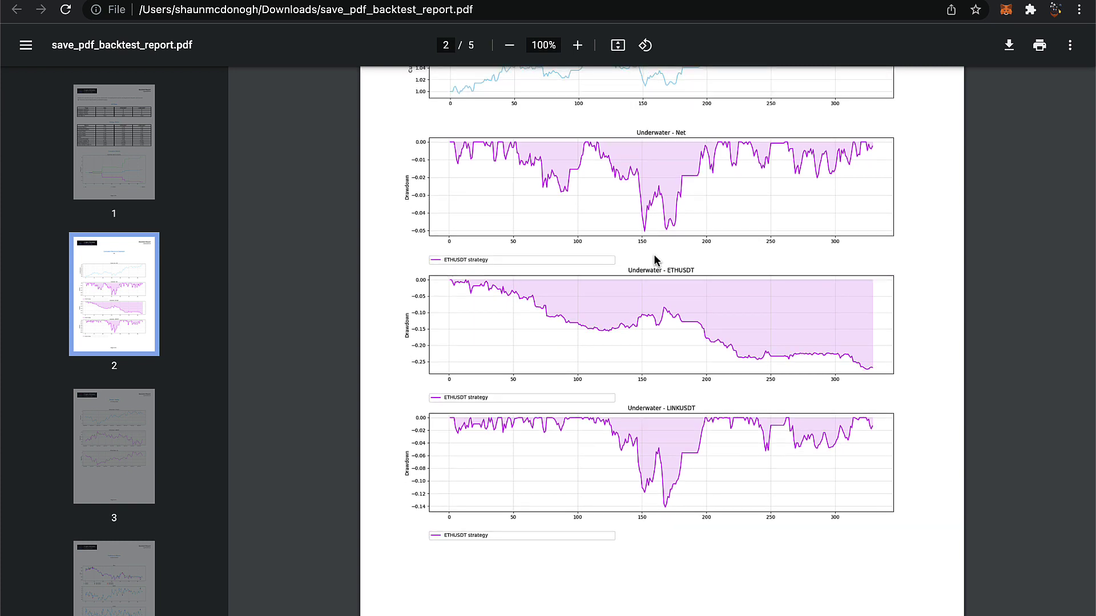
{"action": "scroll", "coordinate": [655, 261], "scroll_direction": "down", "scroll_amount": 10}
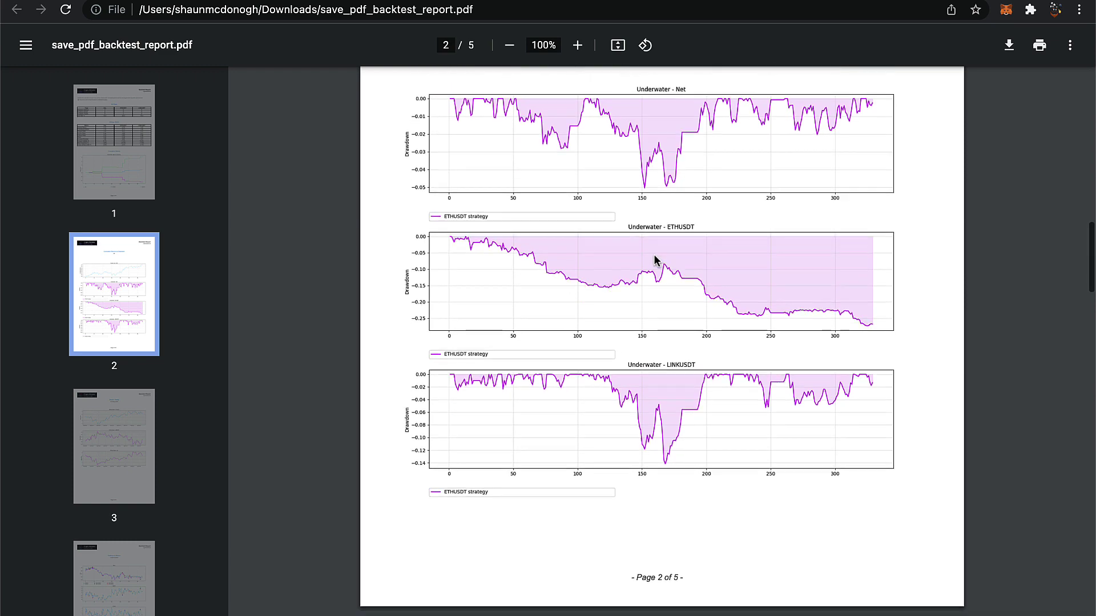
{"action": "scroll", "coordinate": [656, 261], "scroll_direction": "down", "scroll_amount": 5}
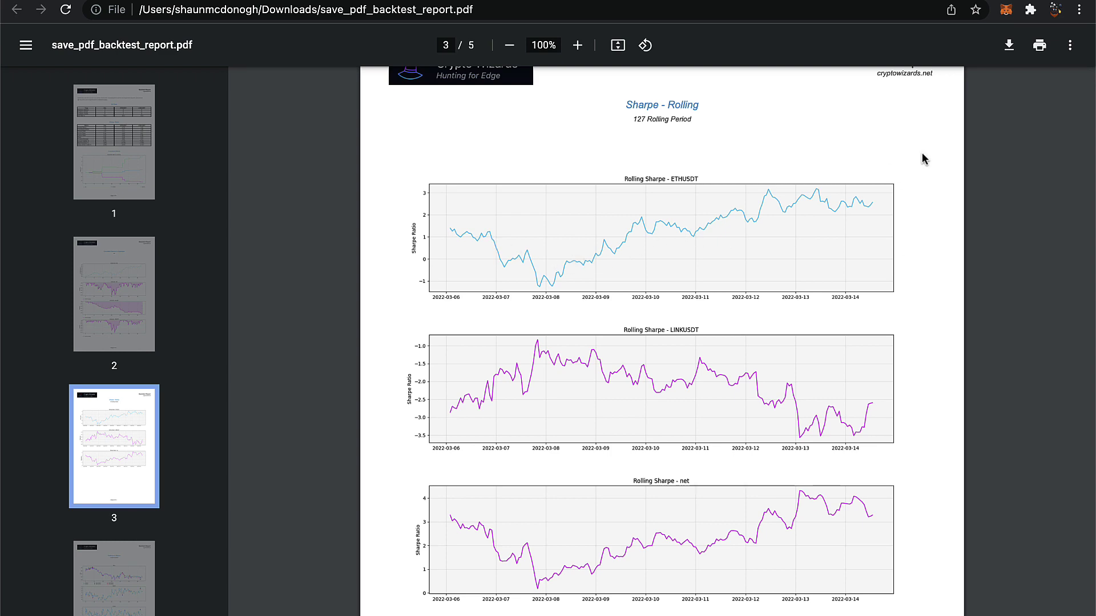
- Scroll down to page 4's Positions vs Returns charts marking trade opens and closes
{"action": "scroll", "coordinate": [941, 433], "scroll_direction": "down", "scroll_amount": 14}
{"action": "scroll", "coordinate": [941, 433], "scroll_direction": "down", "scroll_amount": 2}
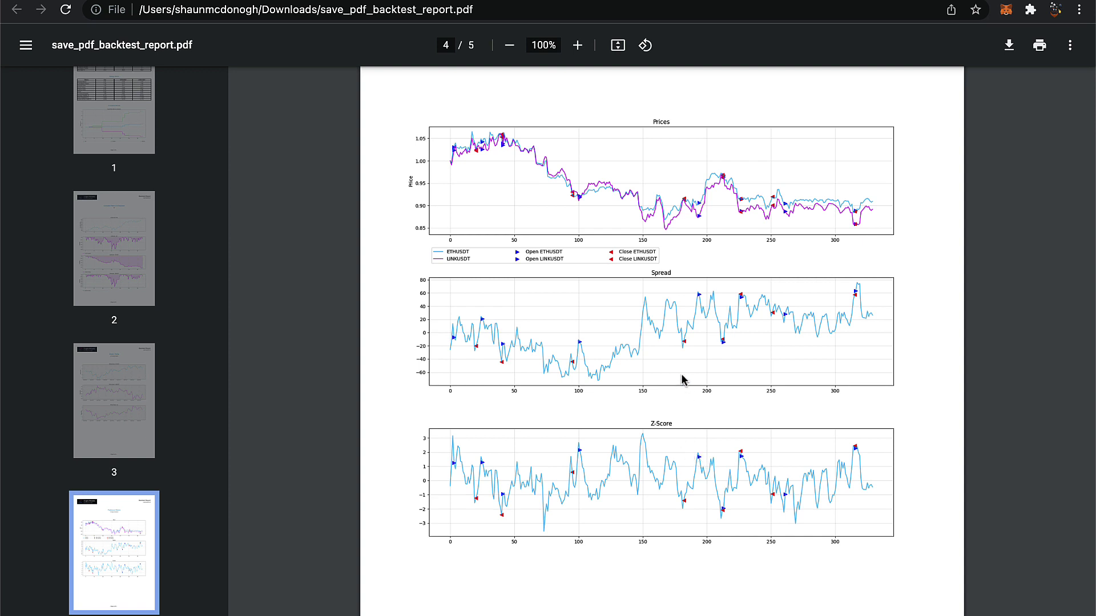
- Scroll around page 4, then down to page 5's log returns charts and returns distribution
{"action": "scroll", "coordinate": [683, 379], "scroll_direction": "down", "scroll_amount": 1}
{"action": "scroll", "coordinate": [683, 380], "scroll_direction": "down", "scroll_amount": 3}
{"action": "scroll", "coordinate": [682, 380], "scroll_direction": "up", "scroll_amount": 6}
{"action": "scroll", "coordinate": [683, 379], "scroll_direction": "down", "scroll_amount": 3}
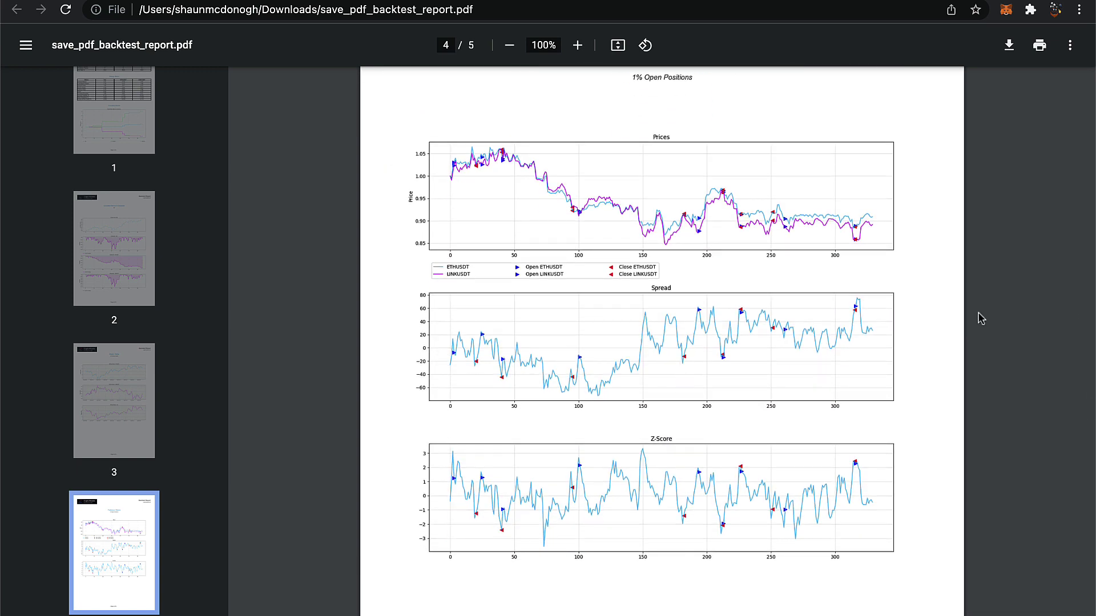
{"action": "scroll", "coordinate": [980, 318], "scroll_direction": "down", "scroll_amount": 1}
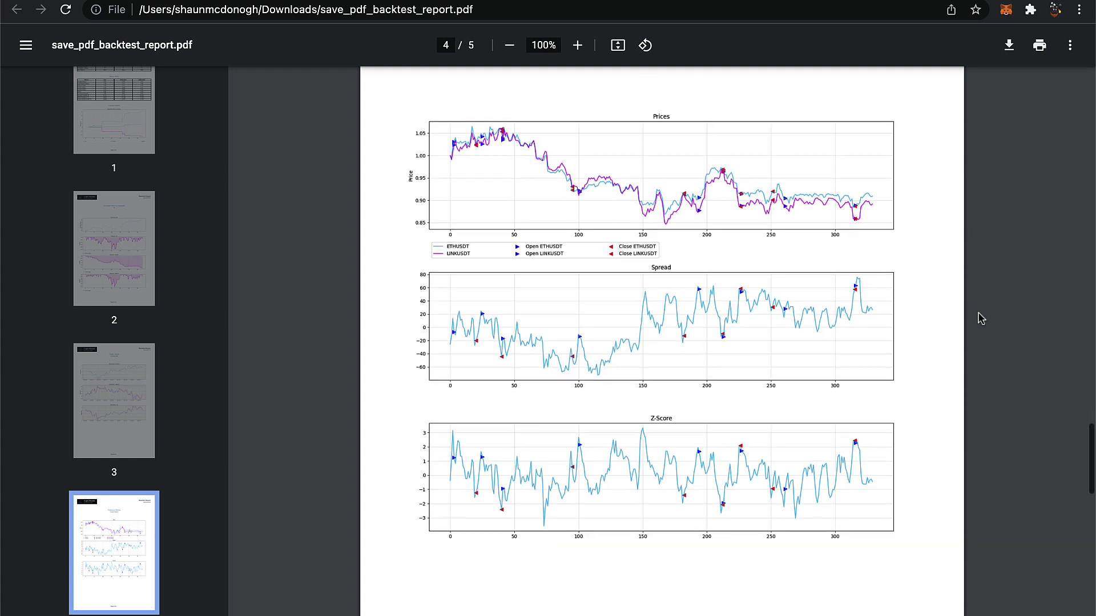
{"action": "scroll", "coordinate": [980, 318], "scroll_direction": "down", "scroll_amount": 1}
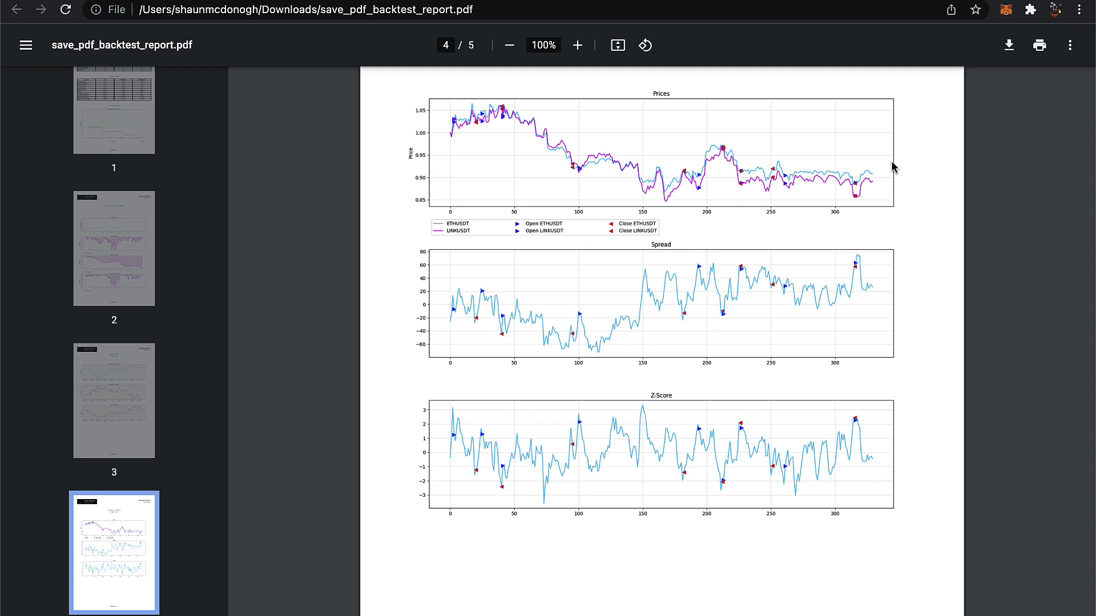
{"action": "scroll", "coordinate": [797, 326], "scroll_direction": "up", "scroll_amount": 1}
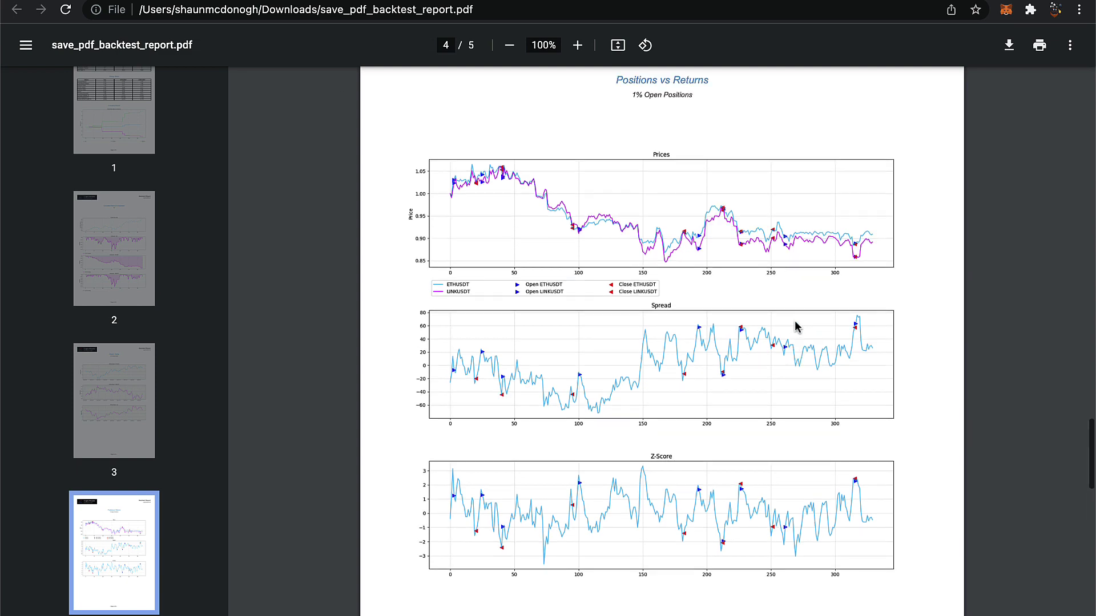
{"action": "scroll", "coordinate": [798, 326], "scroll_direction": "down", "scroll_amount": 10}
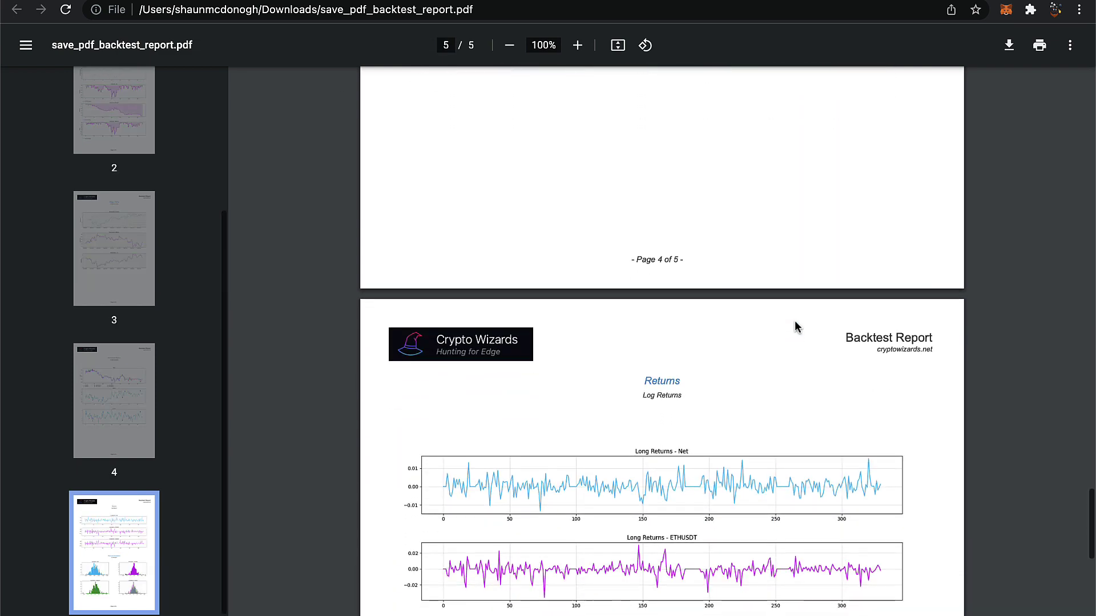
{"action": "scroll", "coordinate": [796, 327], "scroll_direction": "down", "scroll_amount": 6}
{"action": "scroll", "coordinate": [659, 320], "scroll_direction": "up", "scroll_amount": 1}
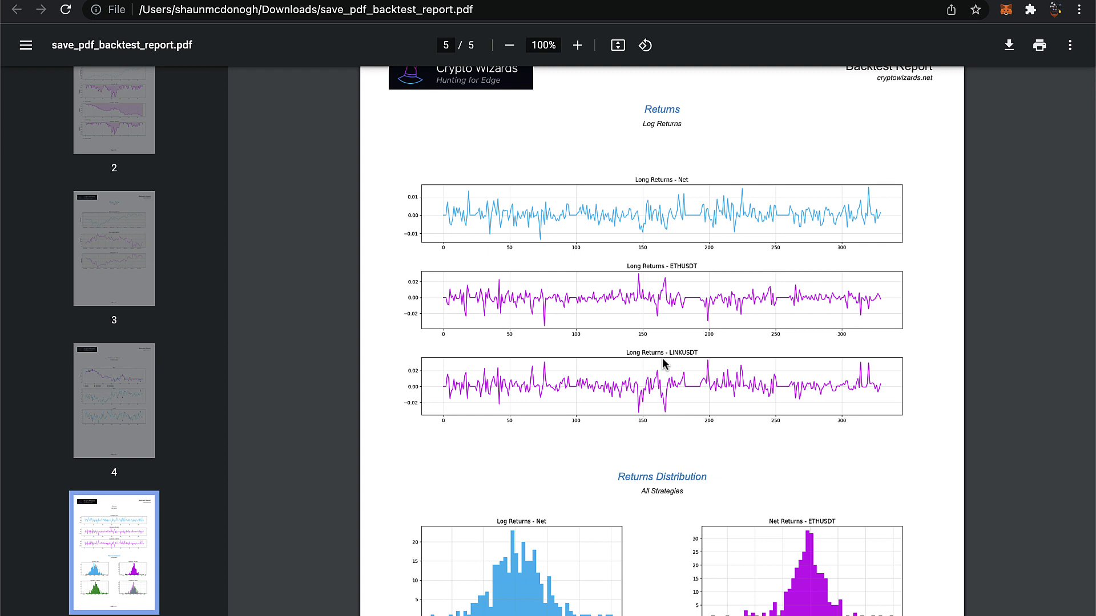
- Load PAIRS_BACKTEST.csv as the Backtrader working file to reveal the General Condition form
{"action": "key", "text": "ctrl+shift+Tab"}
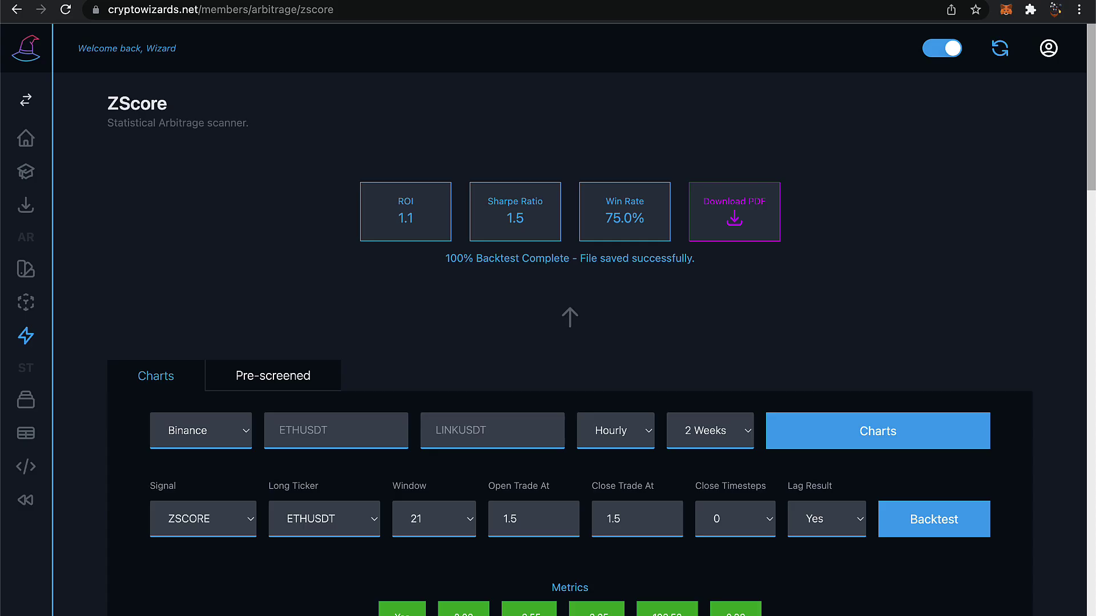
{"action": "left_click", "coordinate": [25, 500]}
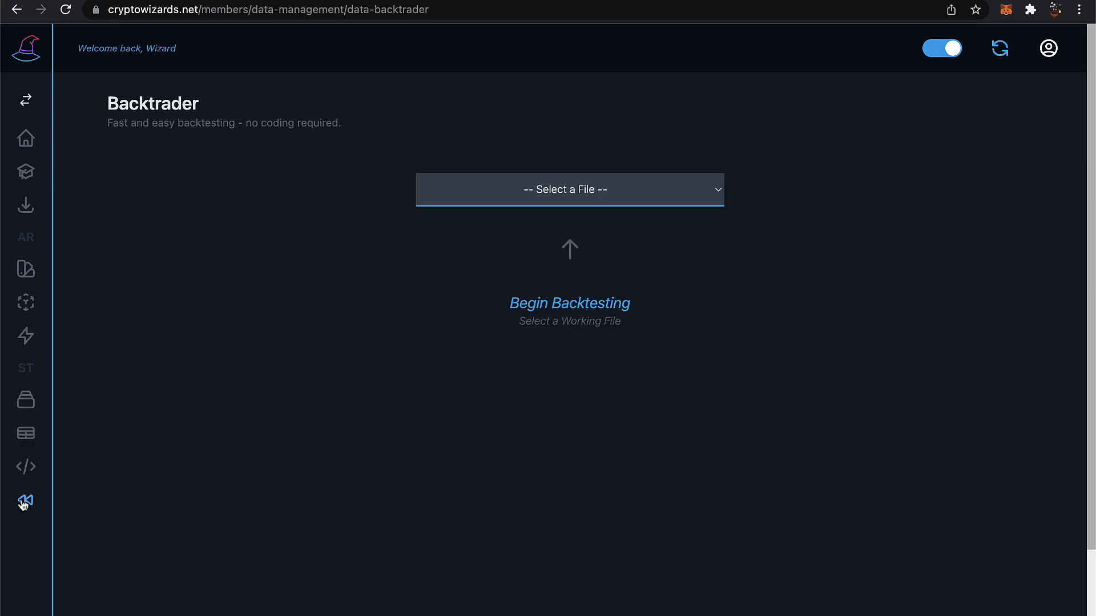
{"action": "left_click", "coordinate": [651, 201]}
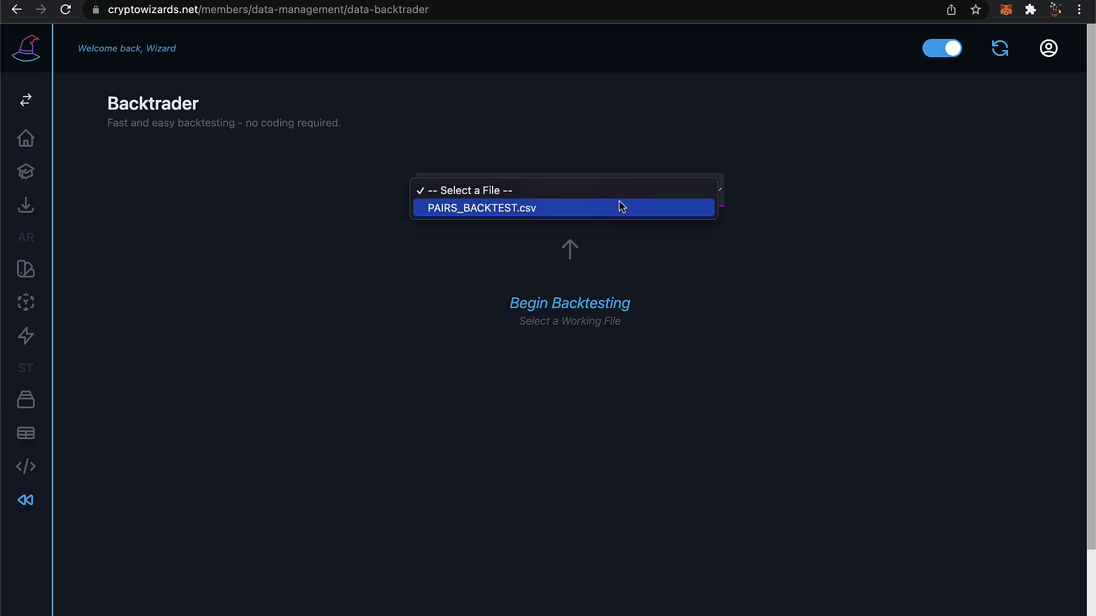
{"action": "left_click", "coordinate": [105, 113]}
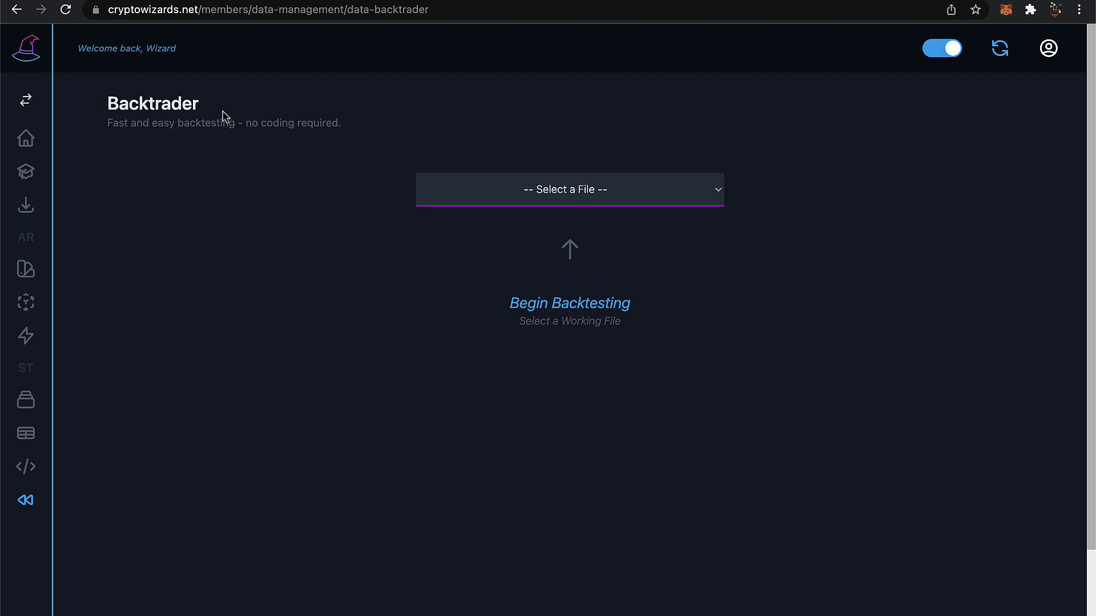
{"action": "left_click", "coordinate": [500, 200]}
{"action": "left_click", "coordinate": [497, 209]}
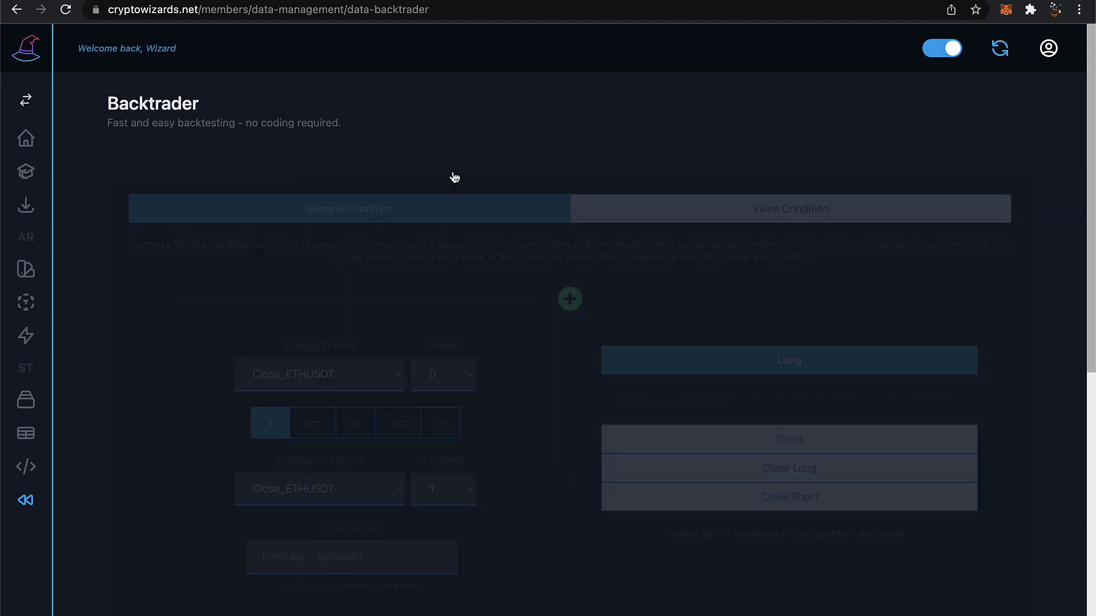
{"action": "scroll", "coordinate": [453, 336], "scroll_direction": "down", "scroll_amount": 1}
{"action": "scroll", "coordinate": [452, 336], "scroll_direction": "down", "scroll_amount": 8}
{"action": "scroll", "coordinate": [452, 336], "scroll_direction": "up", "scroll_amount": 8}
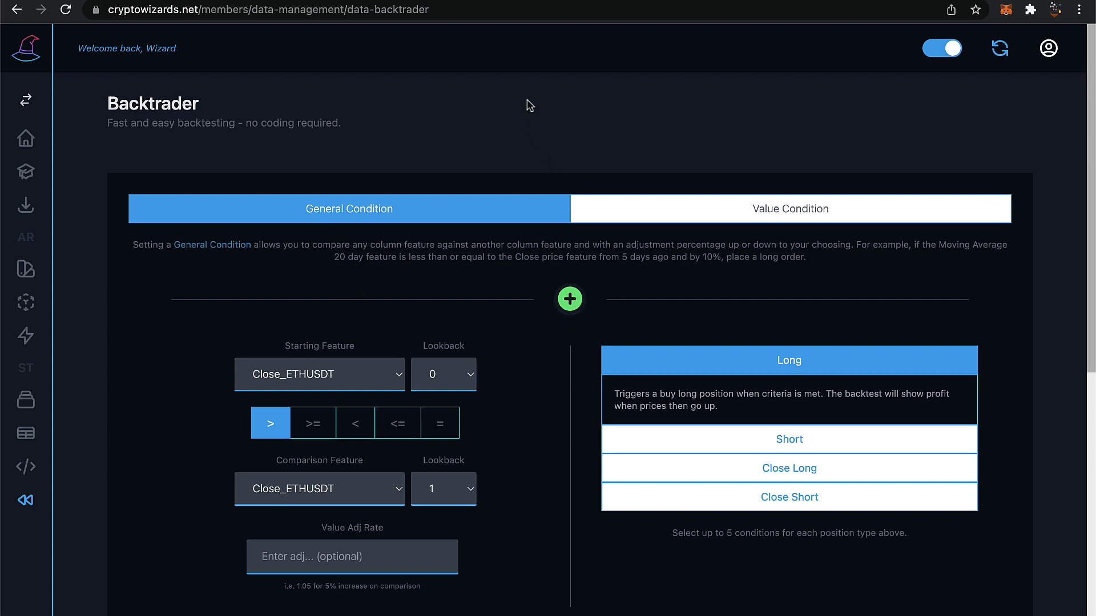
- Scroll through the LINKUSDT/IOTXUSDT report (31), ending on page 1: net win rate 72.7, Sharpe 1.44
{"action": "key", "text": "ctrl+Tab"}
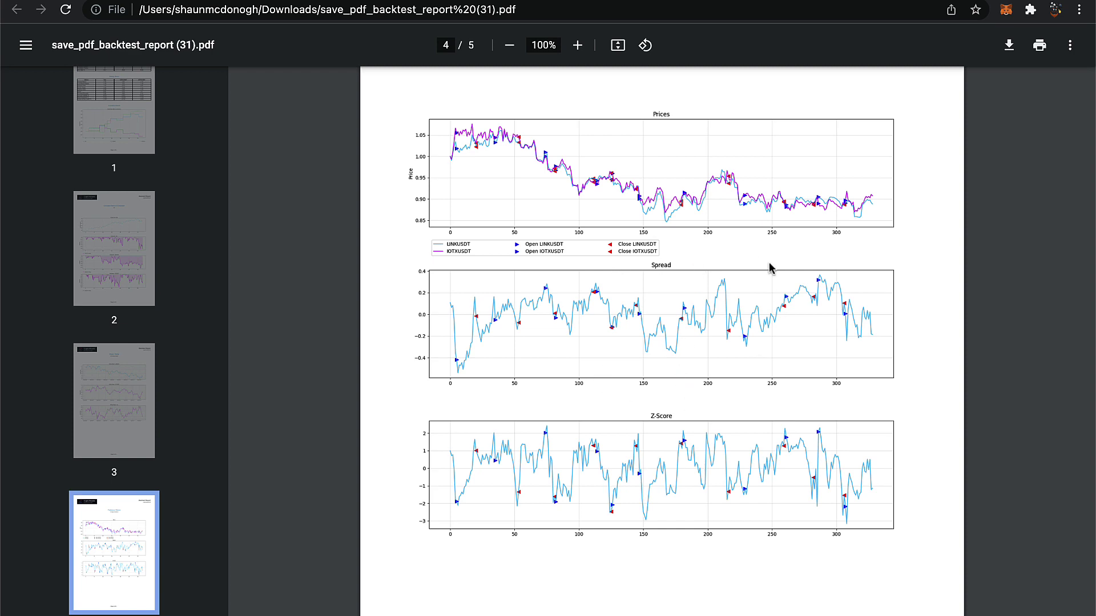
{"action": "scroll", "coordinate": [832, 324], "scroll_direction": "down", "scroll_amount": 10}
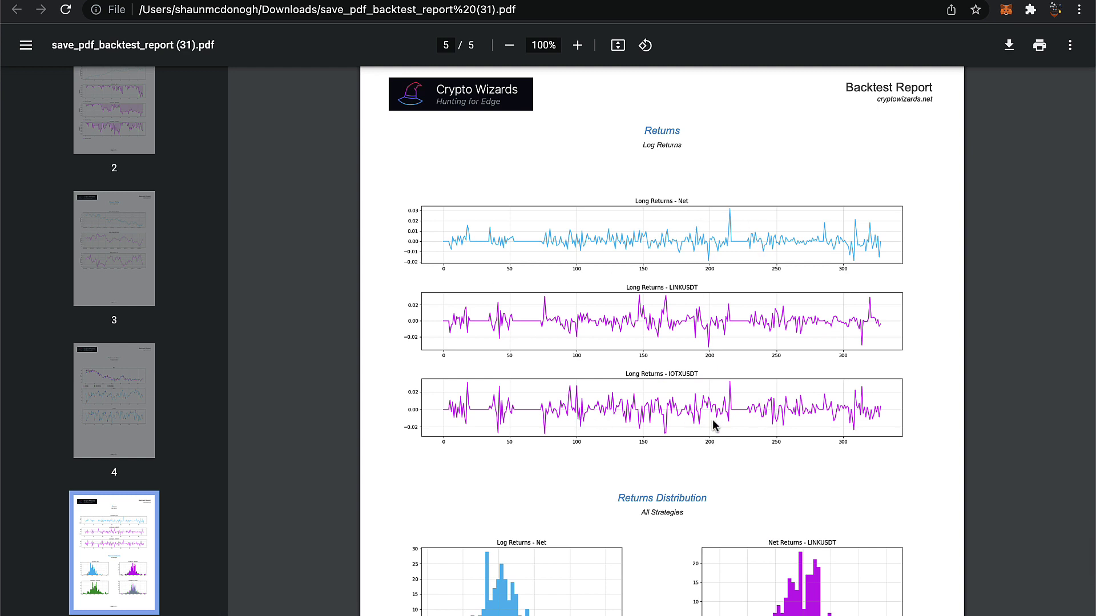
{"action": "scroll", "coordinate": [664, 417], "scroll_direction": "down", "scroll_amount": 5}
{"action": "scroll", "coordinate": [664, 417], "scroll_direction": "down", "scroll_amount": 1}
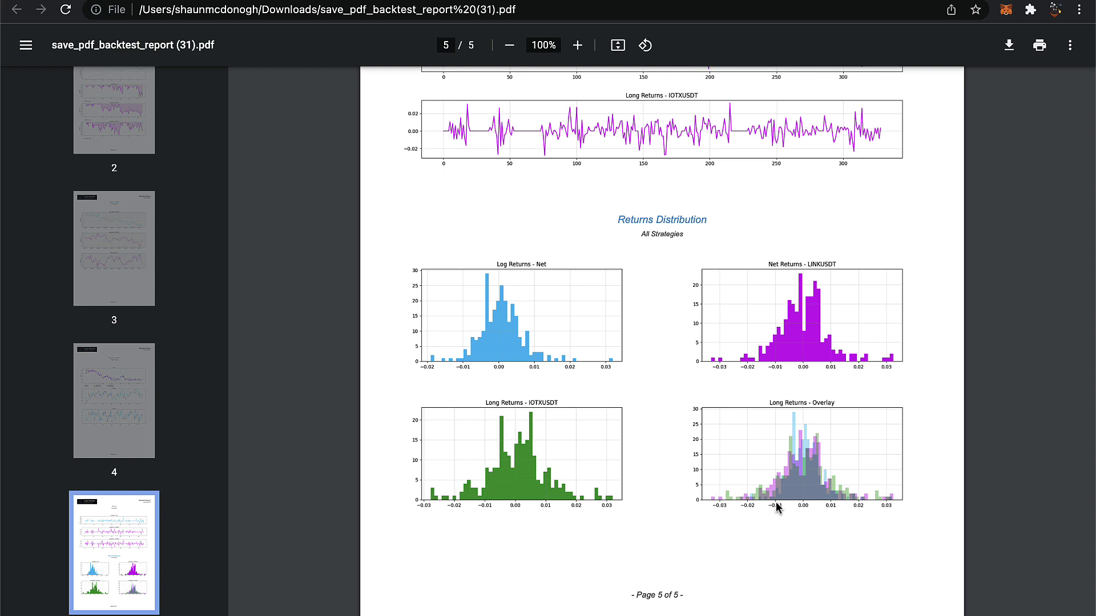
{"action": "scroll", "coordinate": [647, 438], "scroll_direction": "up", "scroll_amount": 20}
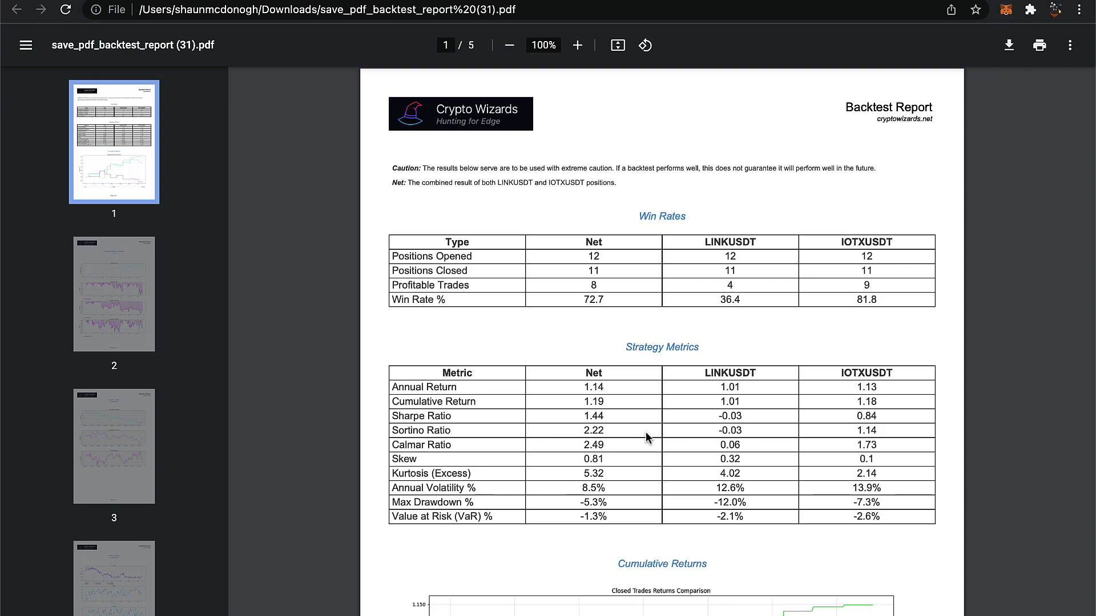
- Show the ZScore Pre-screened opportunities, led by CTXCUSDT/COSUSDT with 55 zero crossings
{"action": "key", "text": "ctrl+Tab"}
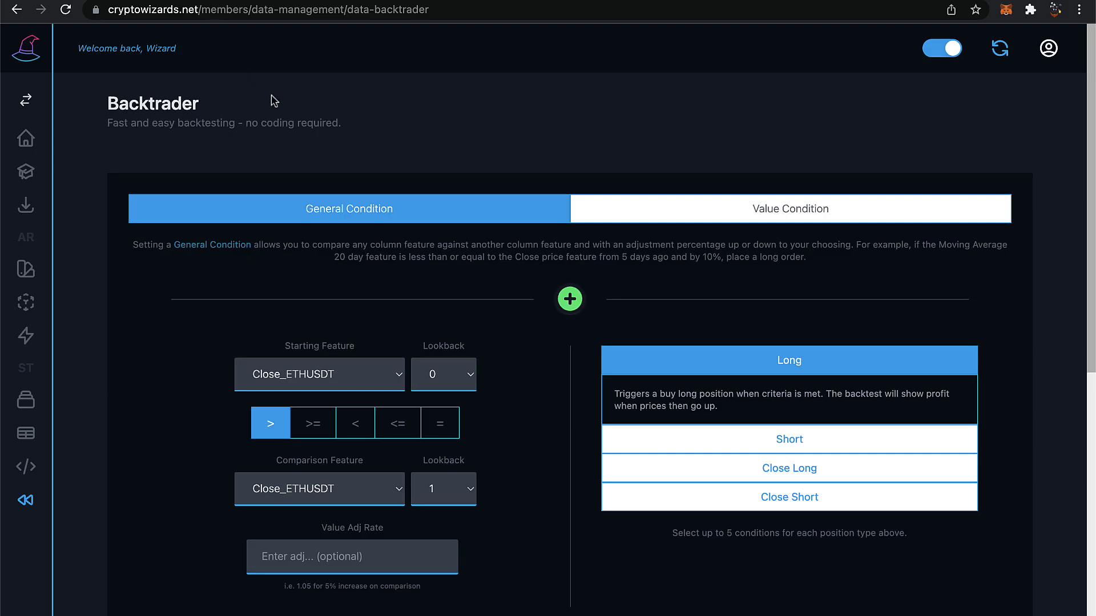
{"action": "left_click", "coordinate": [25, 336]}
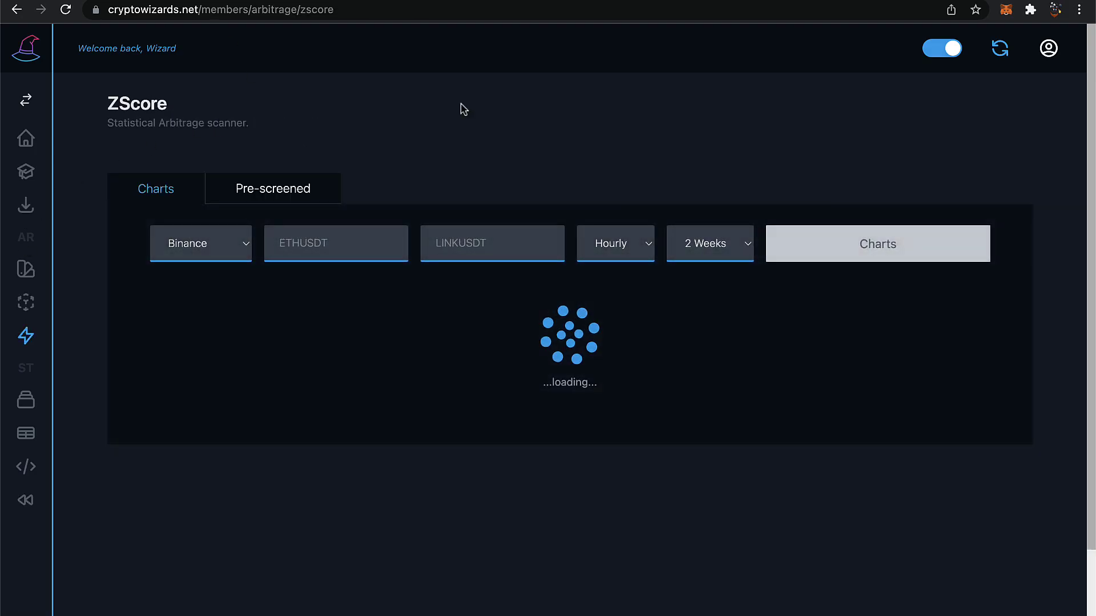
{"action": "left_click", "coordinate": [278, 189]}
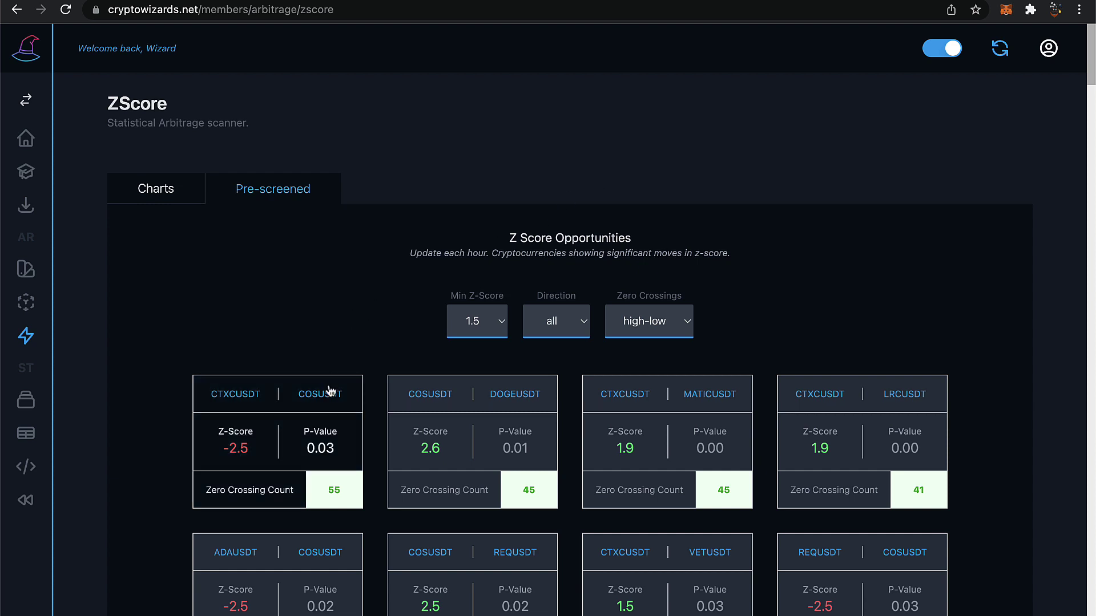
{"action": "scroll", "coordinate": [884, 262], "scroll_direction": "down", "scroll_amount": 1}
{"action": "scroll", "coordinate": [884, 263], "scroll_direction": "down", "scroll_amount": 5}
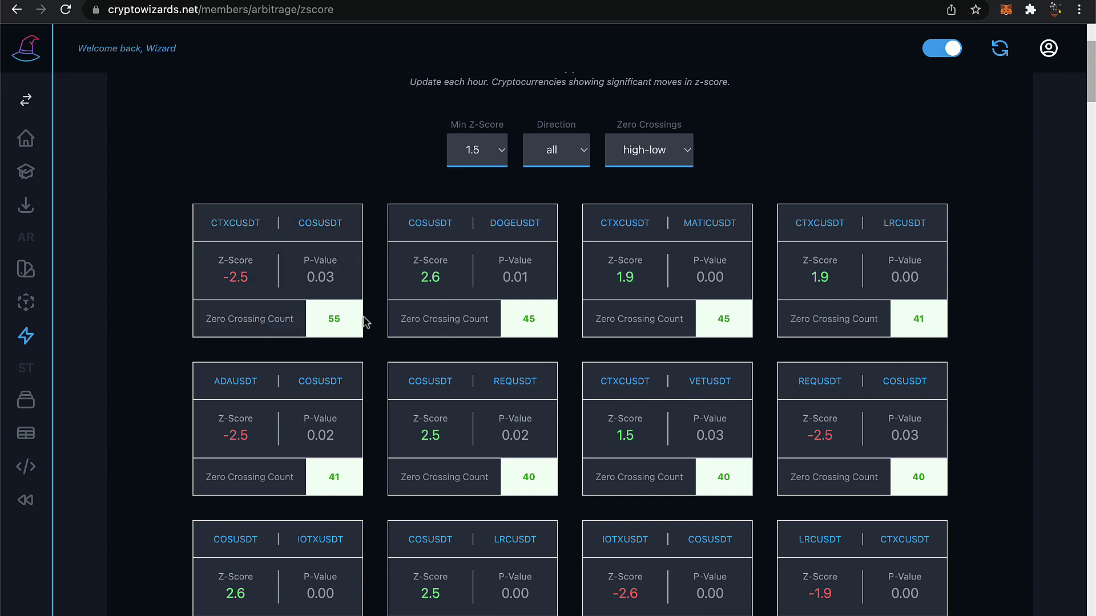
{"action": "left_click", "coordinate": [612, 164]}
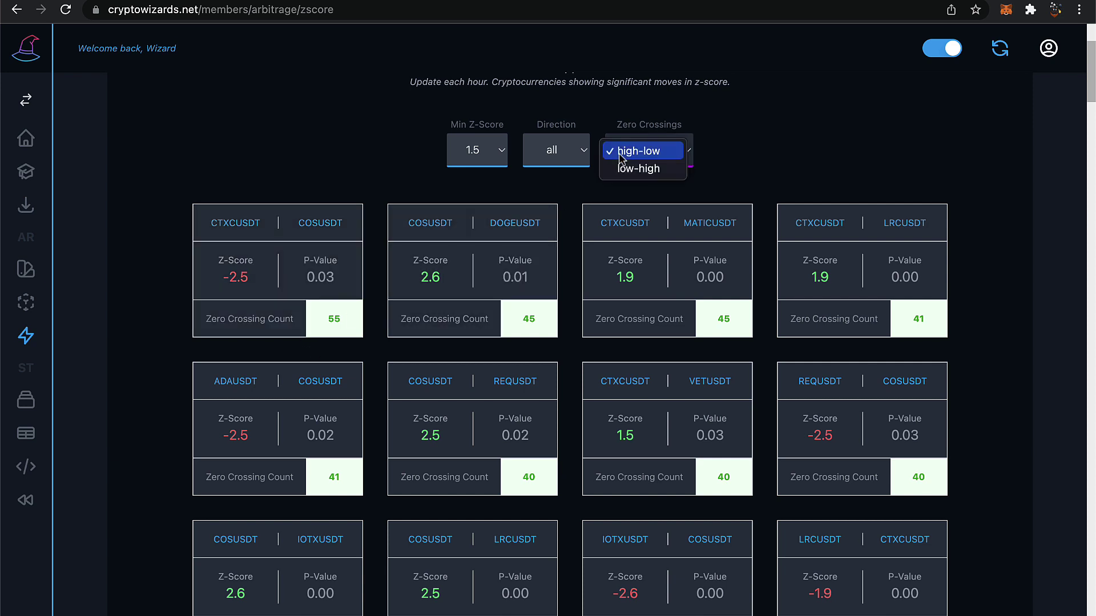
{"action": "left_click", "coordinate": [645, 167]}
{"action": "left_click", "coordinate": [655, 150]}
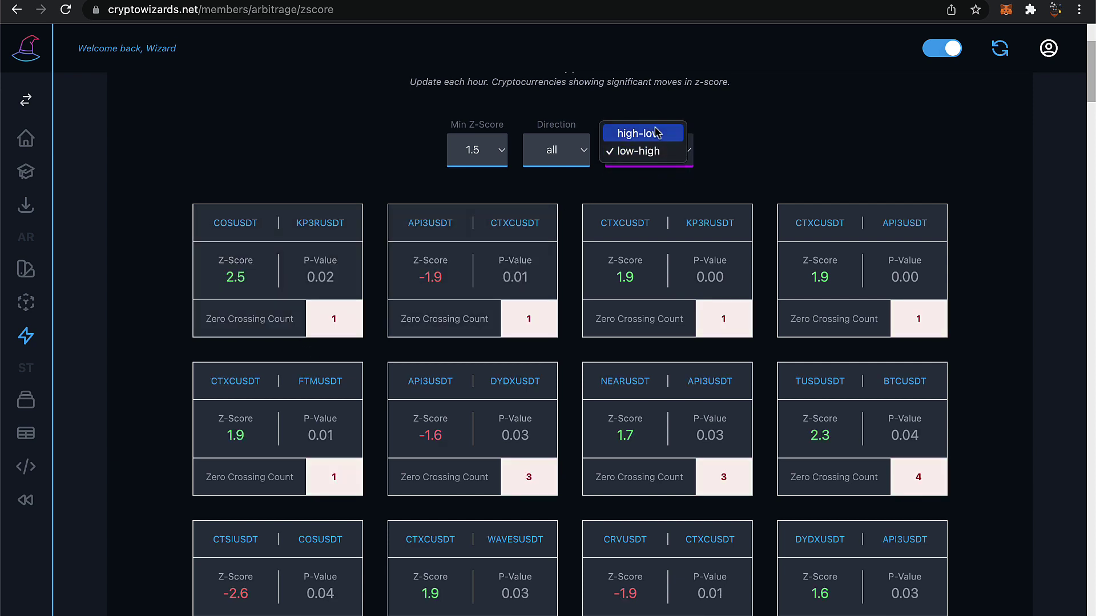
{"action": "left_click", "coordinate": [655, 133]}
{"action": "left_click", "coordinate": [488, 144]}
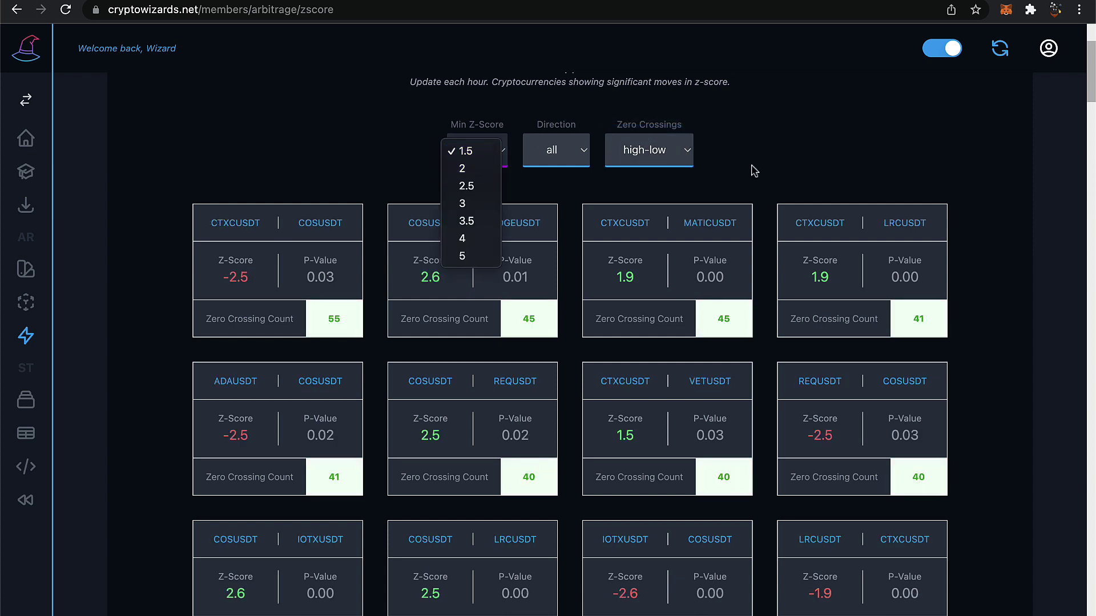
{"action": "left_click", "coordinate": [799, 174]}
{"action": "scroll", "coordinate": [806, 174], "scroll_direction": "up", "scroll_amount": 3}
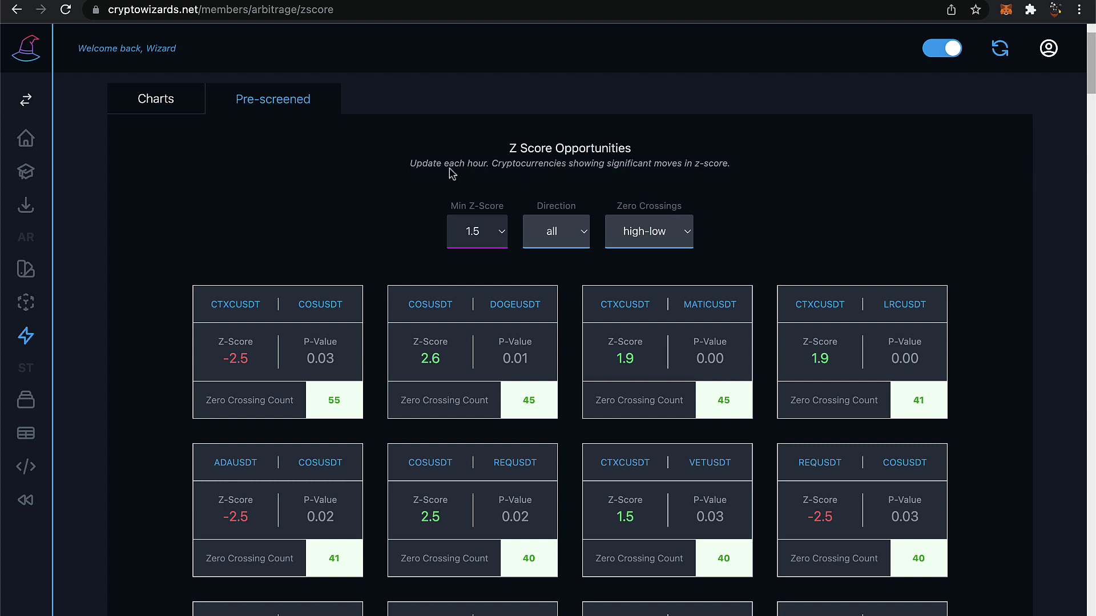
{"action": "left_click_drag", "start_coordinate": [489, 159], "coordinate": [406, 164]}
{"action": "left_click", "coordinate": [409, 166]}
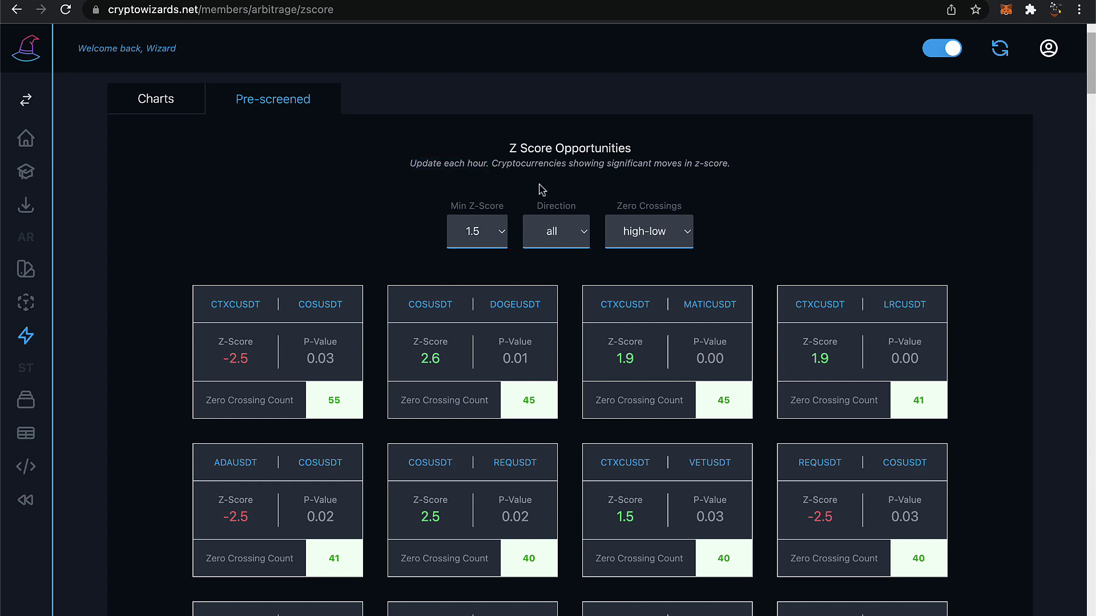
{"action": "left_click", "coordinate": [478, 242]}
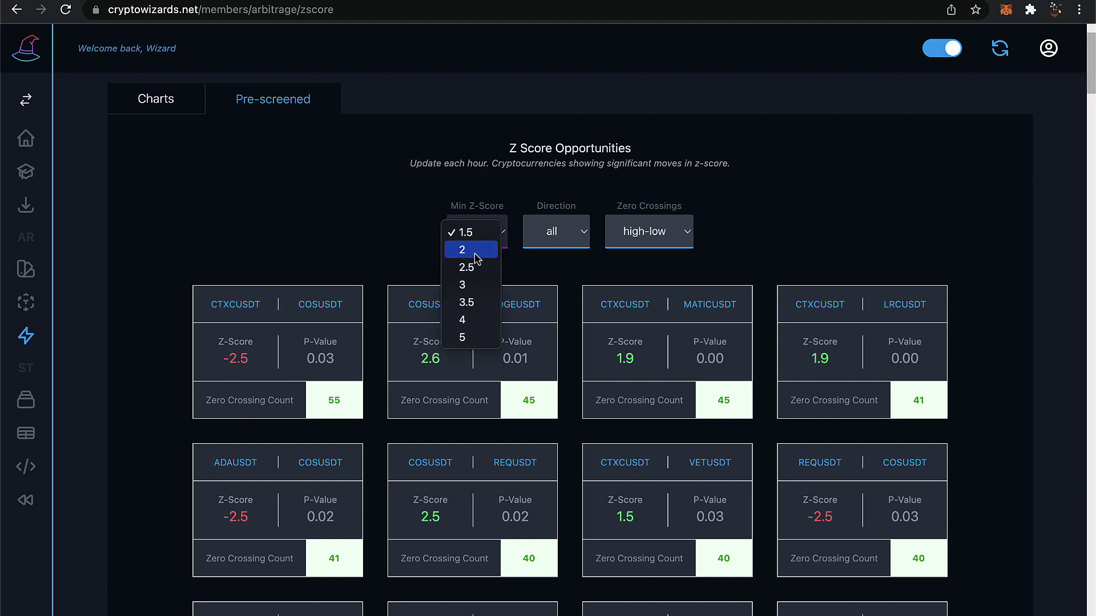
{"action": "left_click", "coordinate": [475, 234]}
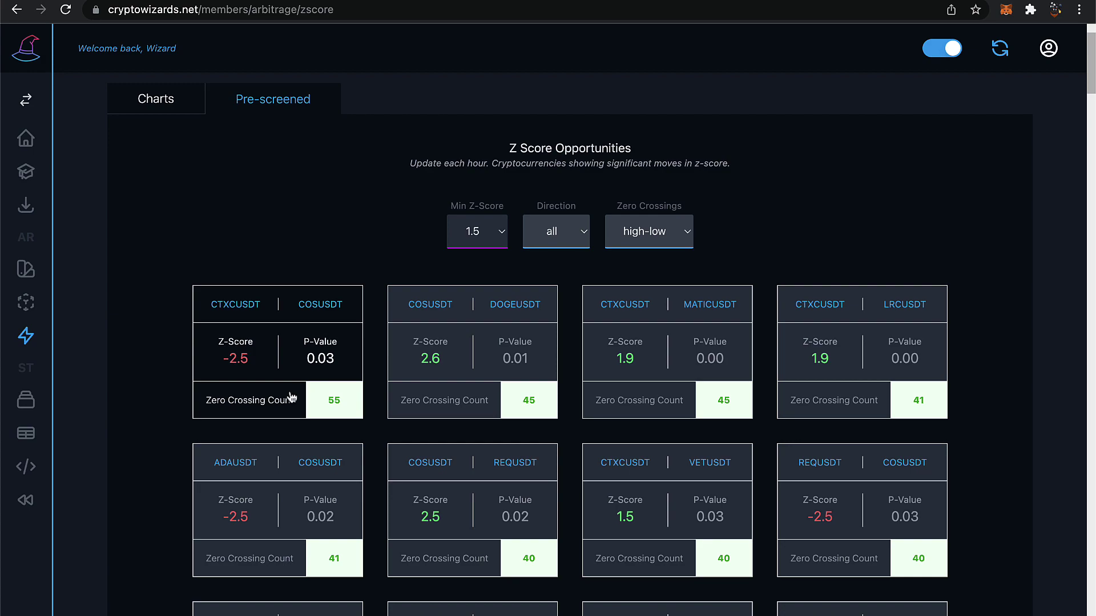
{"action": "scroll", "coordinate": [594, 415], "scroll_direction": "down", "scroll_amount": 10}
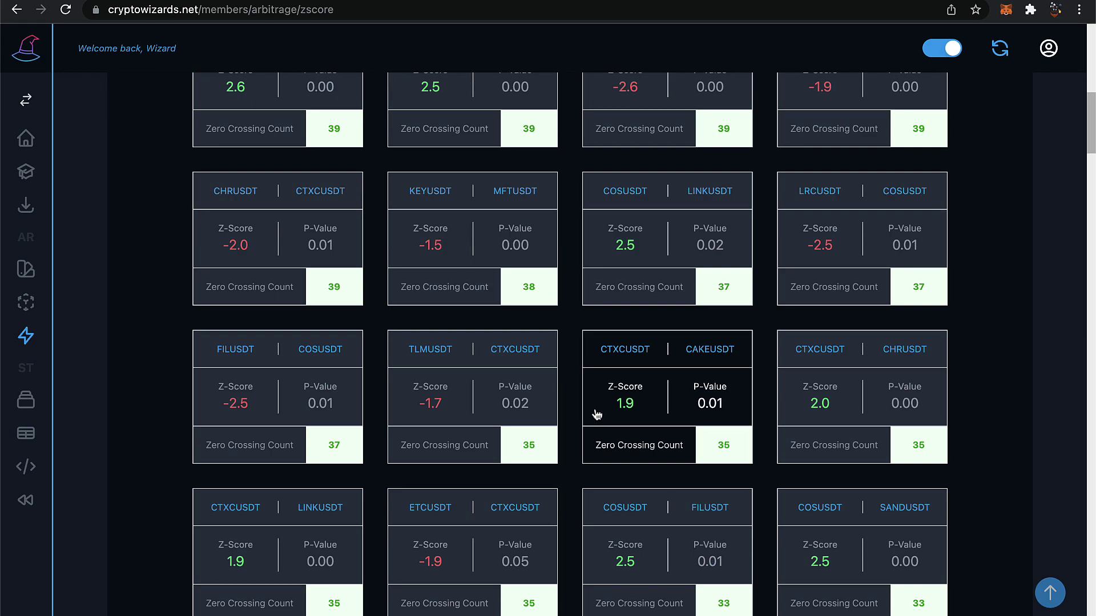
{"action": "scroll", "coordinate": [597, 415], "scroll_direction": "up", "scroll_amount": 5}
{"action": "scroll", "coordinate": [597, 415], "scroll_direction": "down", "scroll_amount": 15}
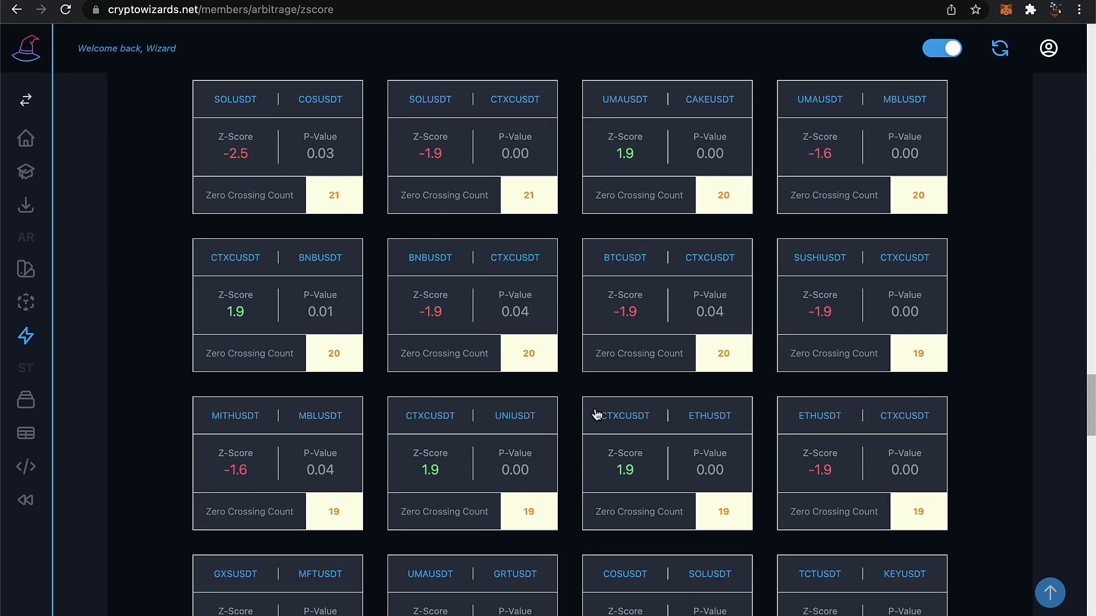
{"action": "scroll", "coordinate": [596, 415], "scroll_direction": "down", "scroll_amount": 10}
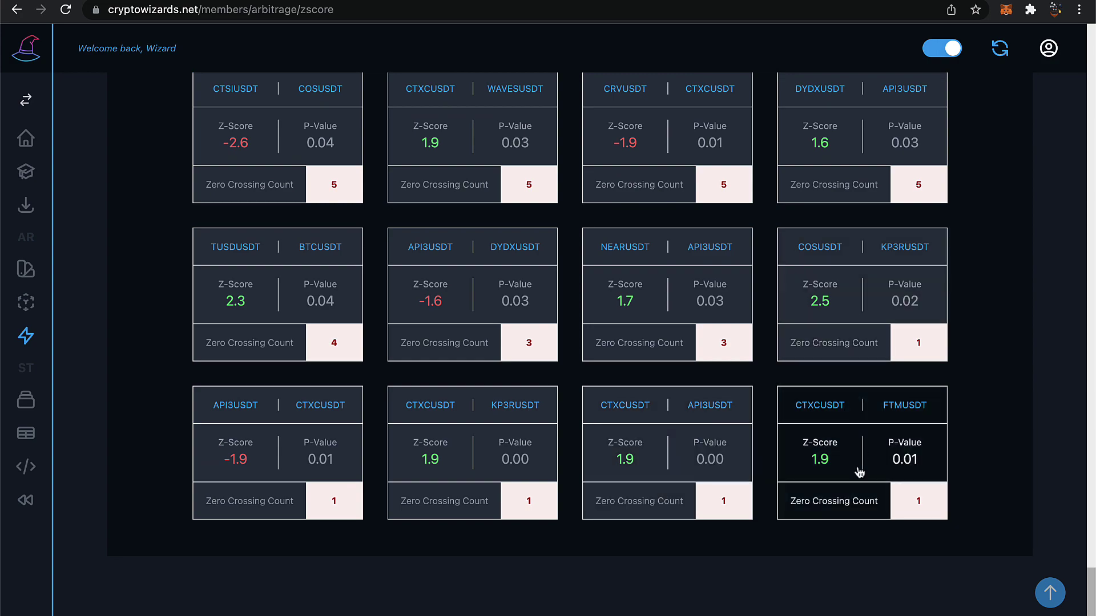
{"action": "scroll", "coordinate": [858, 472], "scroll_direction": "up", "scroll_amount": 20}
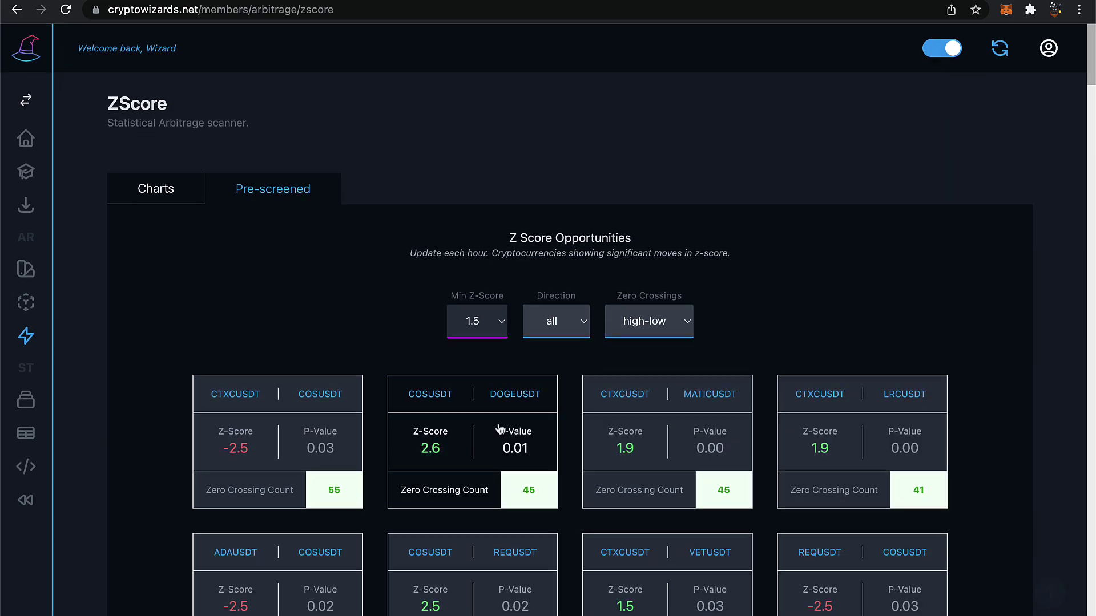
- Chart CTXCUSDT/COSUSDT and review its price, Spread and Z-Score charts (p-value 0.02, hedge ratio 17.50)
{"action": "left_click", "coordinate": [288, 451]}
{"action": "left_click", "coordinate": [863, 246]}
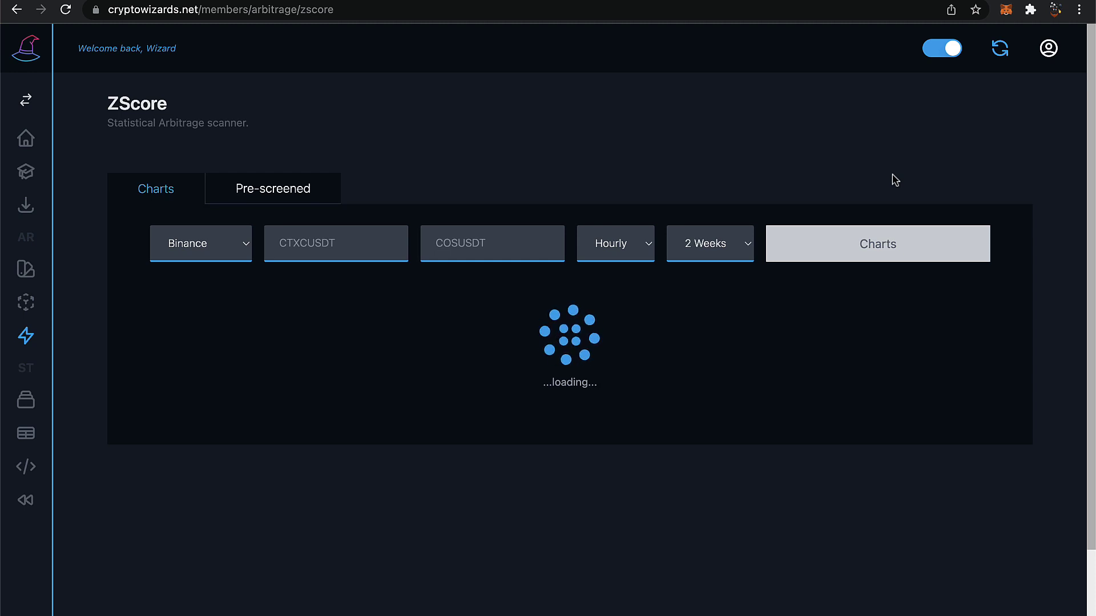
{"action": "scroll", "coordinate": [628, 382], "scroll_direction": "down", "scroll_amount": 2}
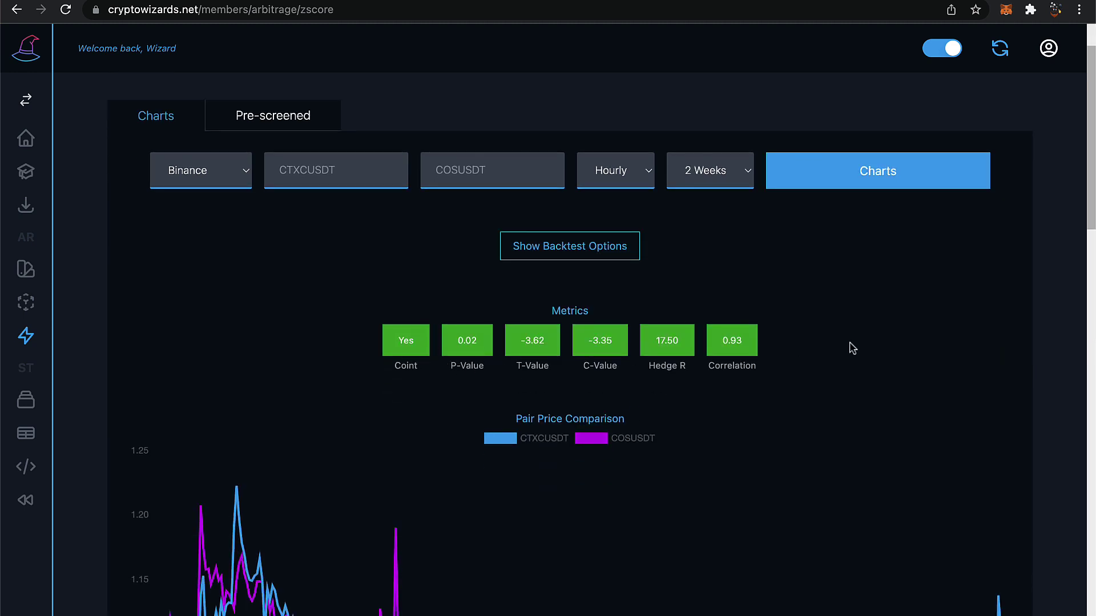
{"action": "scroll", "coordinate": [852, 348], "scroll_direction": "down", "scroll_amount": 9}
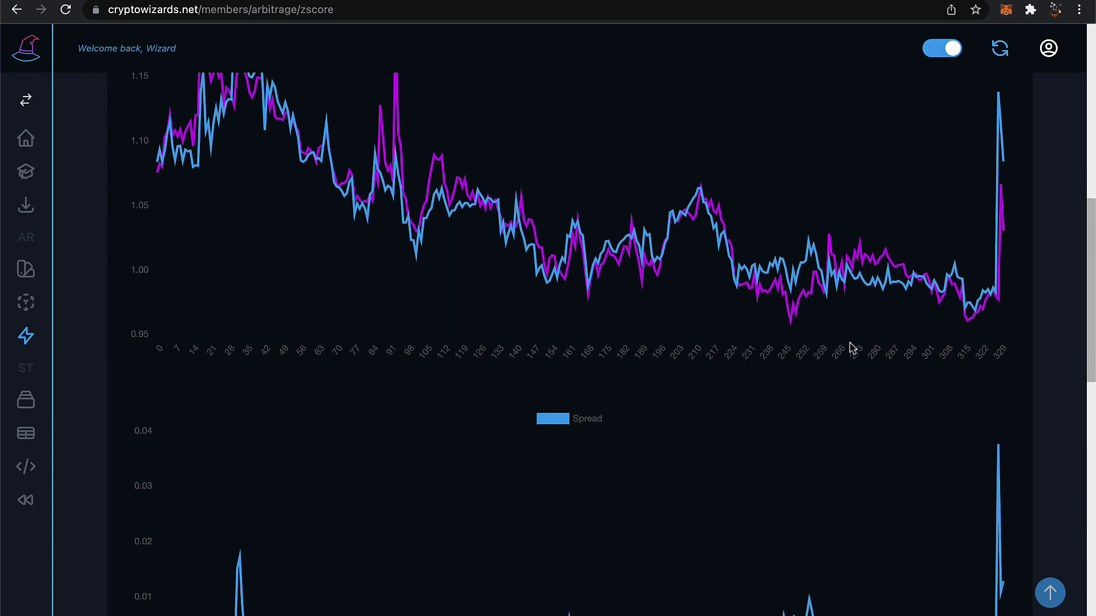
{"action": "scroll", "coordinate": [116, 209], "scroll_direction": "down", "scroll_amount": 5}
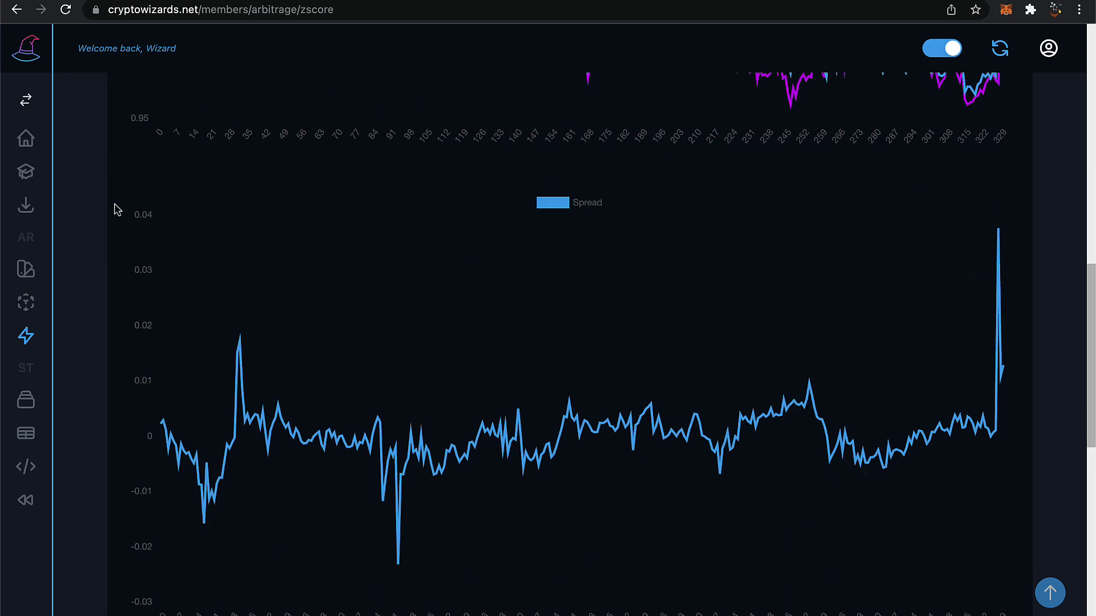
{"action": "scroll", "coordinate": [117, 210], "scroll_direction": "down", "scroll_amount": 1}
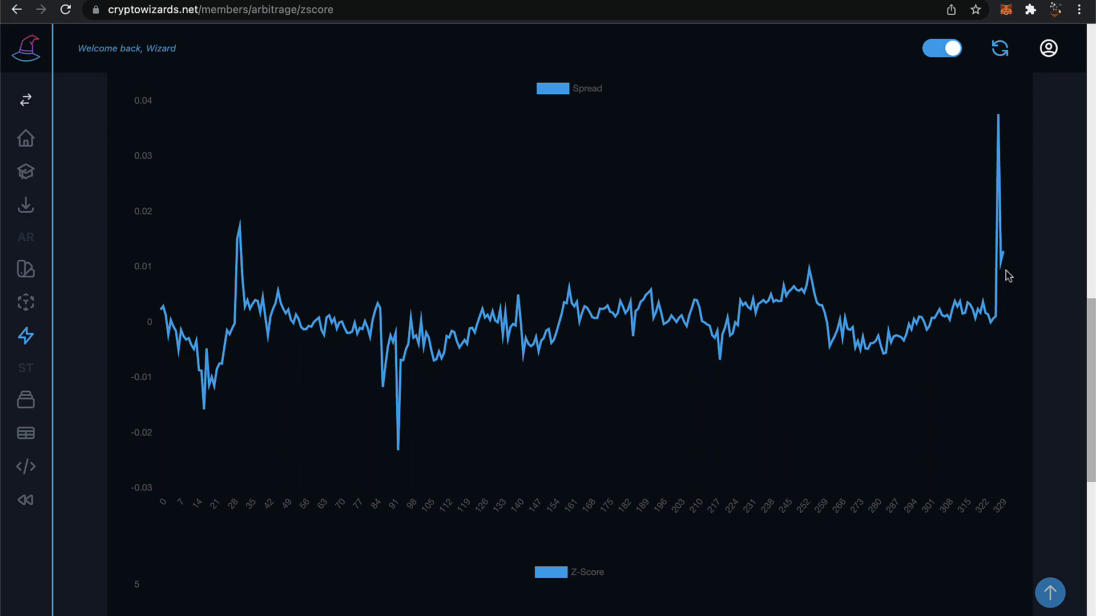
{"action": "scroll", "coordinate": [1008, 276], "scroll_direction": "down", "scroll_amount": 8}
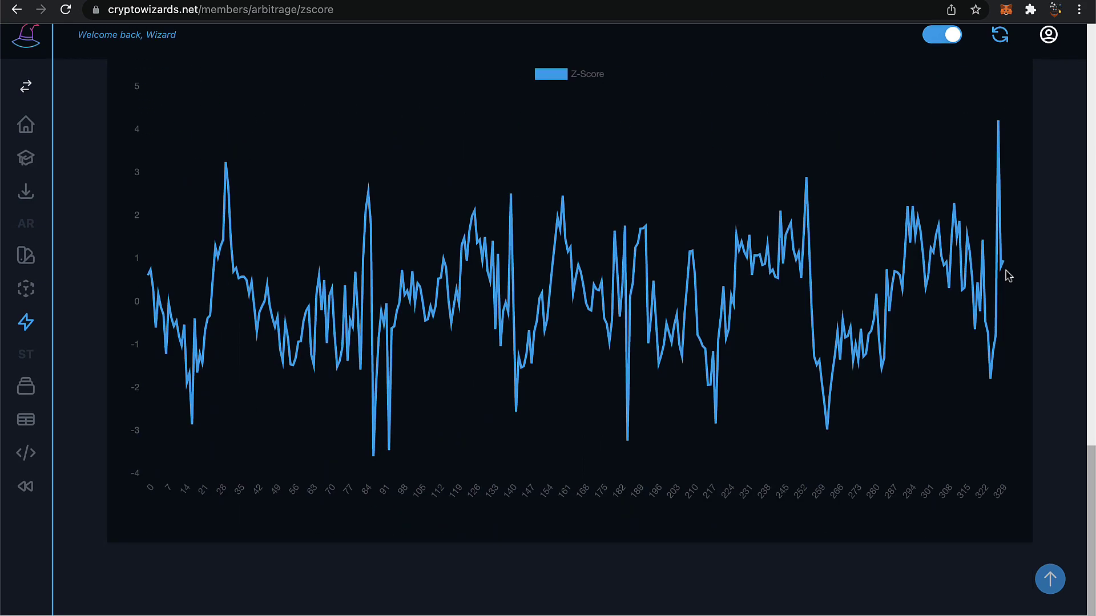
{"action": "scroll", "coordinate": [741, 318], "scroll_direction": "up", "scroll_amount": 10}
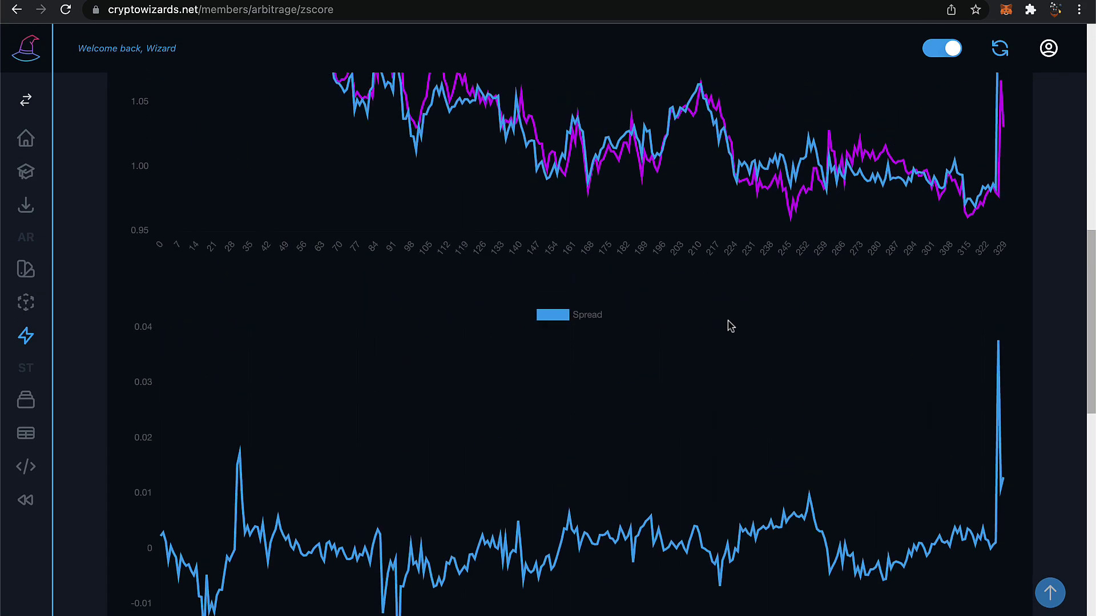
{"action": "scroll", "coordinate": [1019, 456], "scroll_direction": "up", "scroll_amount": 10}
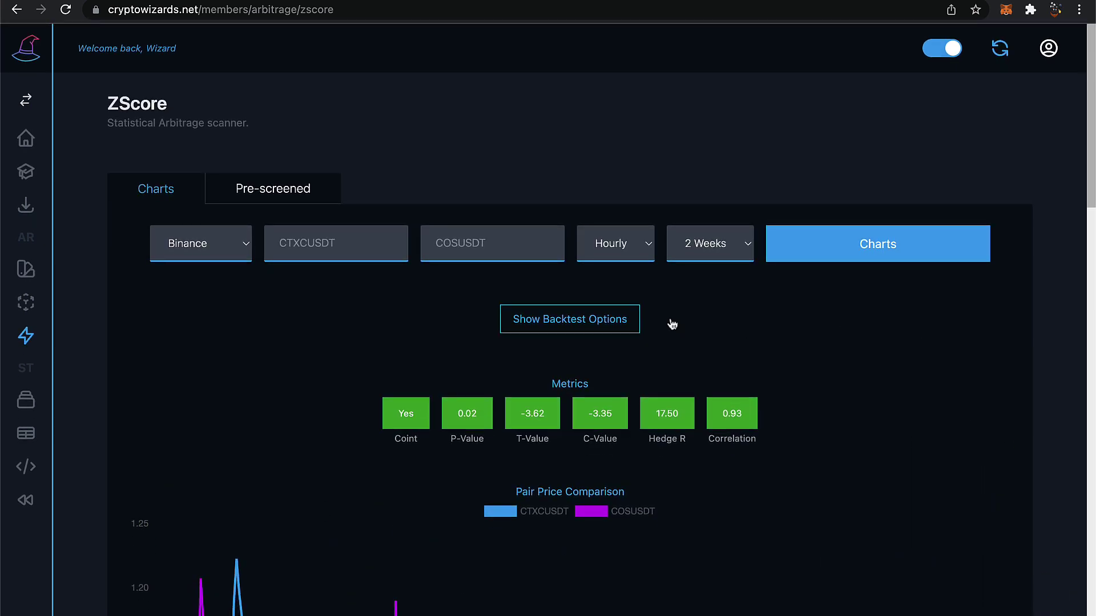
- Backtest the pair at 1.5 open/close thresholds, highlighting the Sharpe 1.6 and 85.7% win rate
{"action": "left_click", "coordinate": [558, 318]}
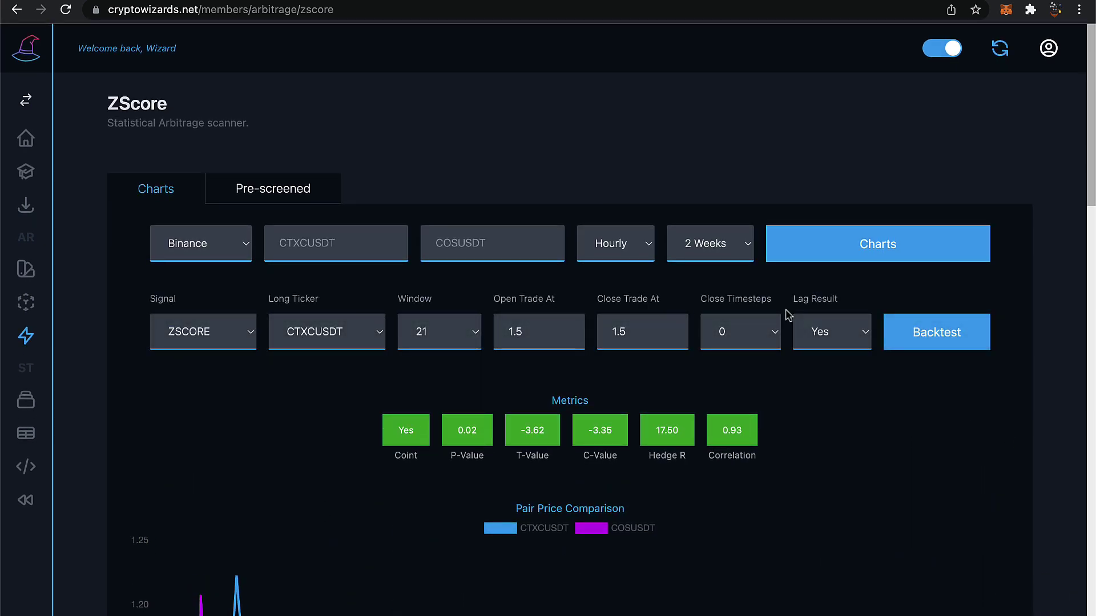
{"action": "left_click", "coordinate": [900, 325]}
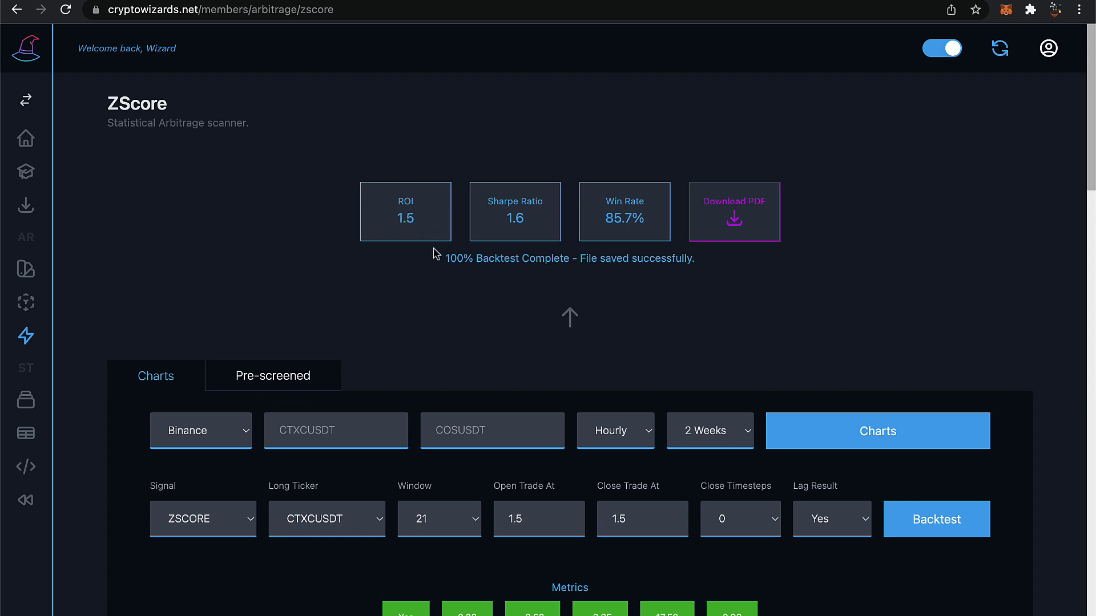
{"action": "left_click_drag", "start_coordinate": [460, 187], "coordinate": [533, 227]}
{"action": "left_click", "coordinate": [534, 227]}
{"action": "left_click_drag", "start_coordinate": [616, 201], "coordinate": [642, 229]}
- Download the backtest report as a PDF and open it in the browser
{"action": "left_click", "coordinate": [732, 228]}
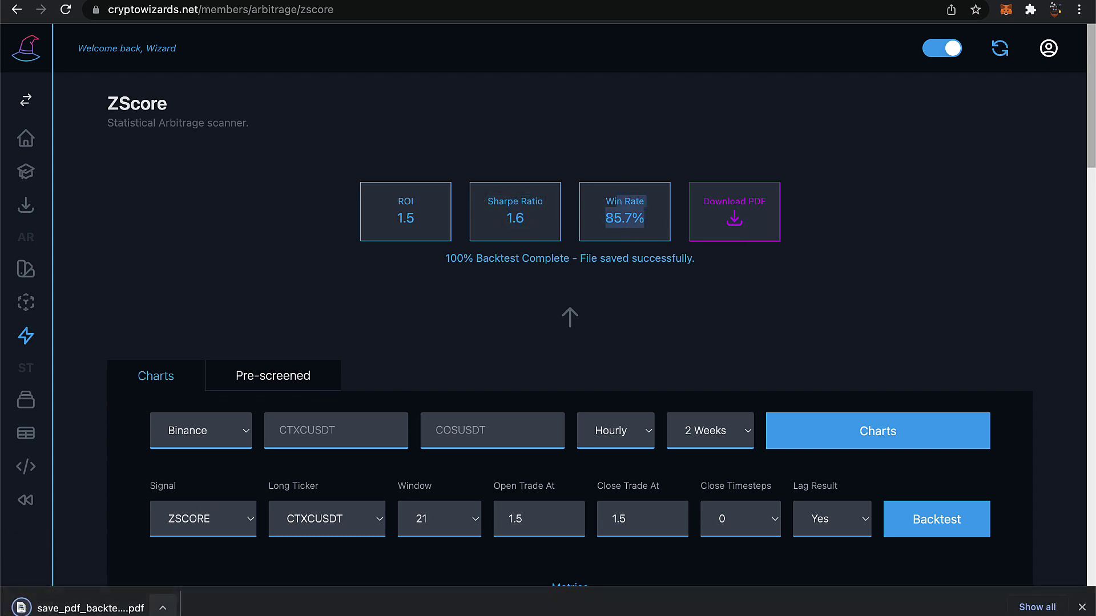
{"action": "left_click", "coordinate": [162, 608]}
{"action": "left_click", "coordinate": [241, 532]}
- Scroll the CTXCUSDT/COSUSDT report down to its Cumulative Returns chart
{"action": "scroll", "coordinate": [534, 216], "scroll_direction": "down", "scroll_amount": 7}
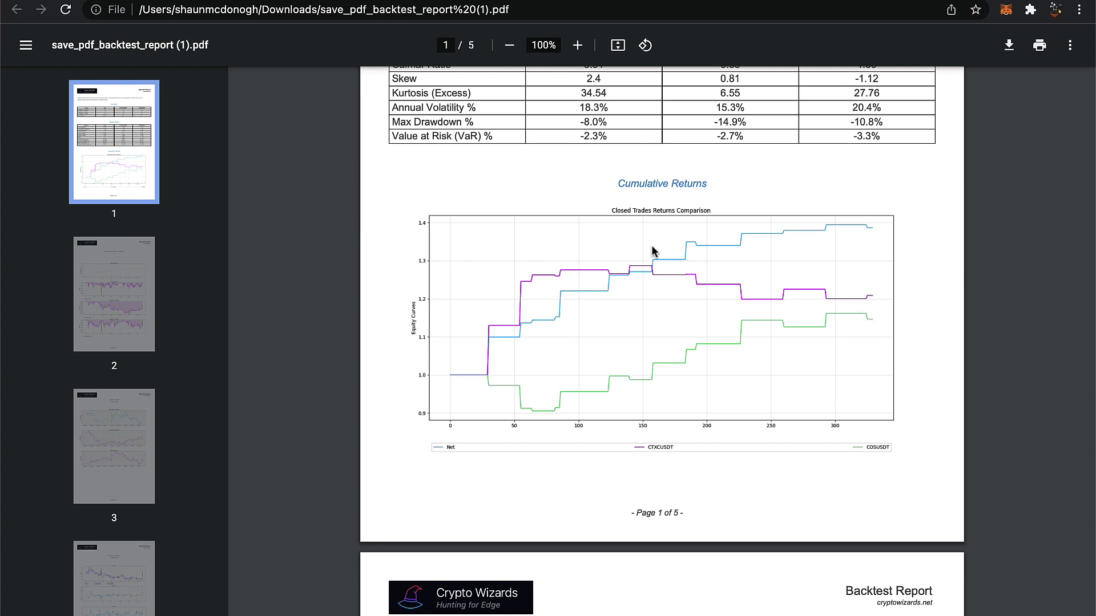
- Close the PDF and rerun the backtest at 1.1 open/close thresholds, highlighting Sharpe 0.5
{"action": "key", "text": "ctrl+w"}
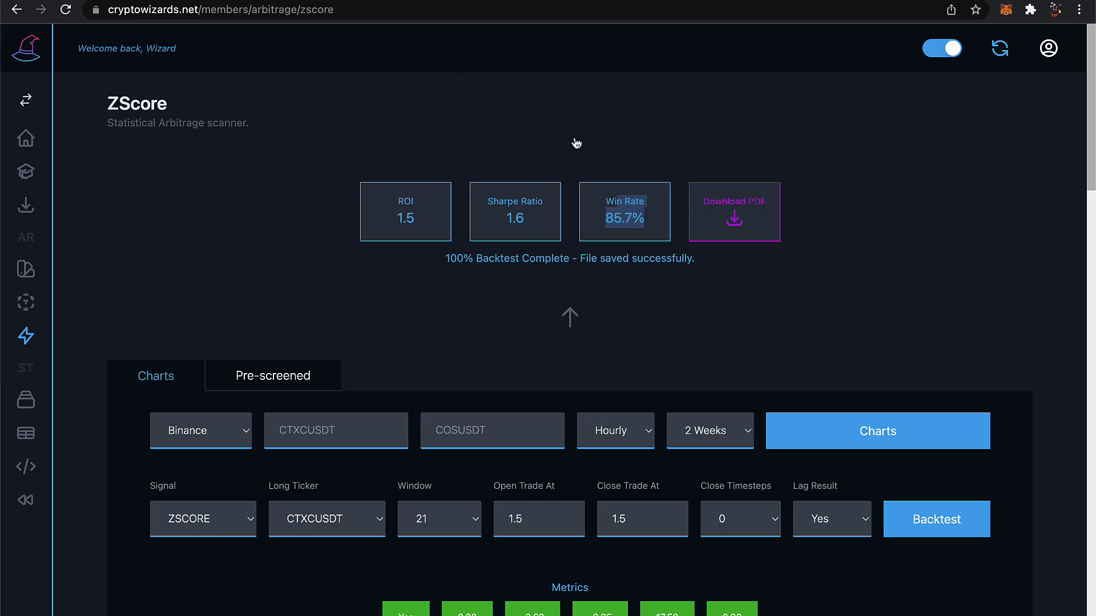
{"action": "left_click", "coordinate": [855, 346]}
{"action": "scroll", "coordinate": [851, 344], "scroll_direction": "down", "scroll_amount": 5}
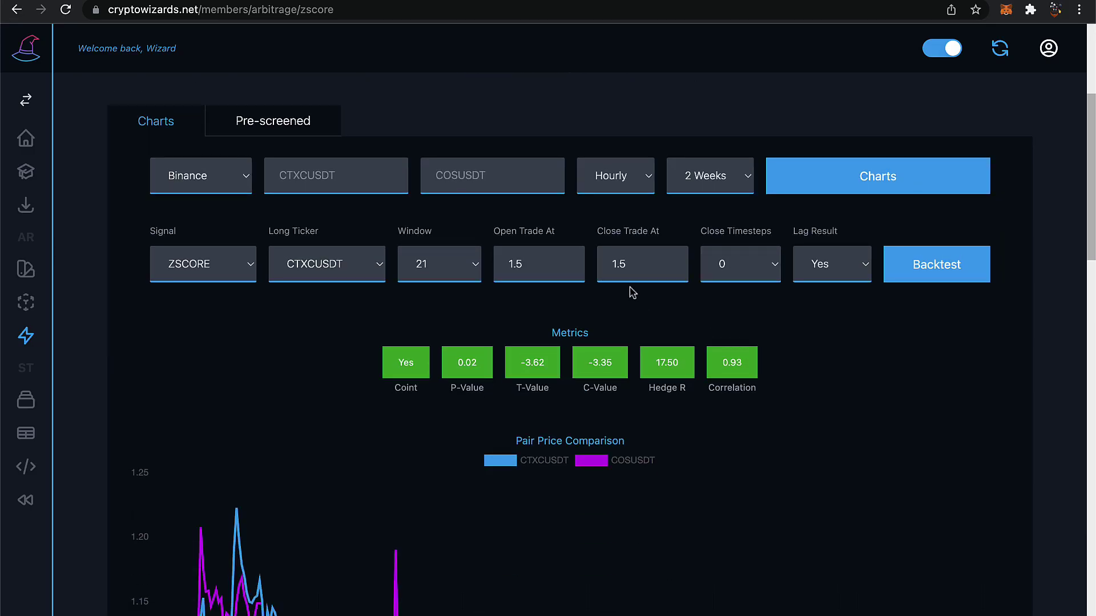
{"action": "left_click", "coordinate": [555, 263]}
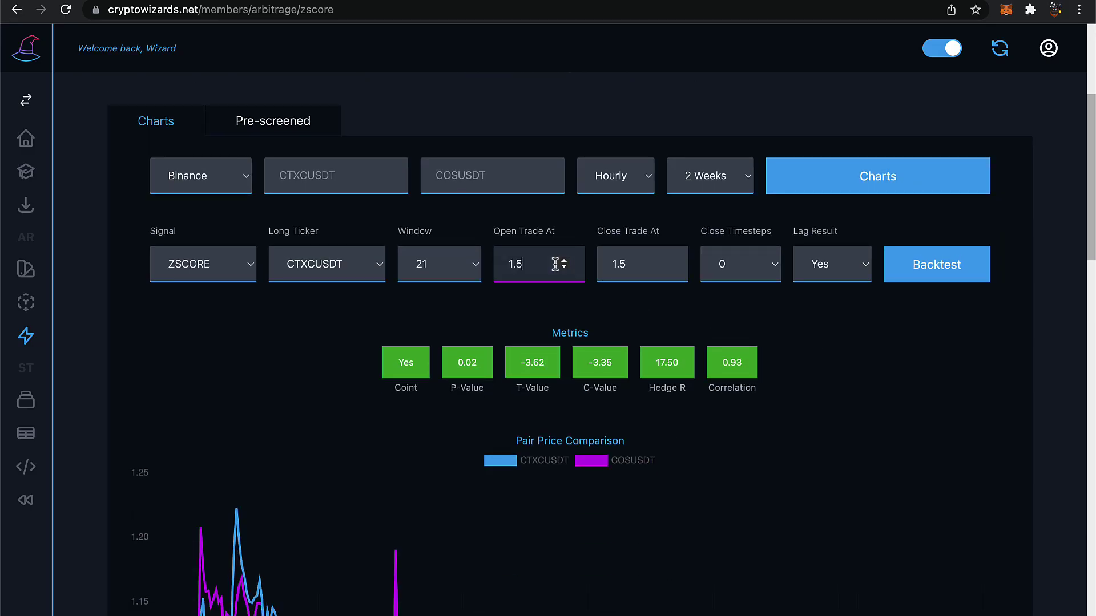
{"action": "left_click", "coordinate": [645, 255]}
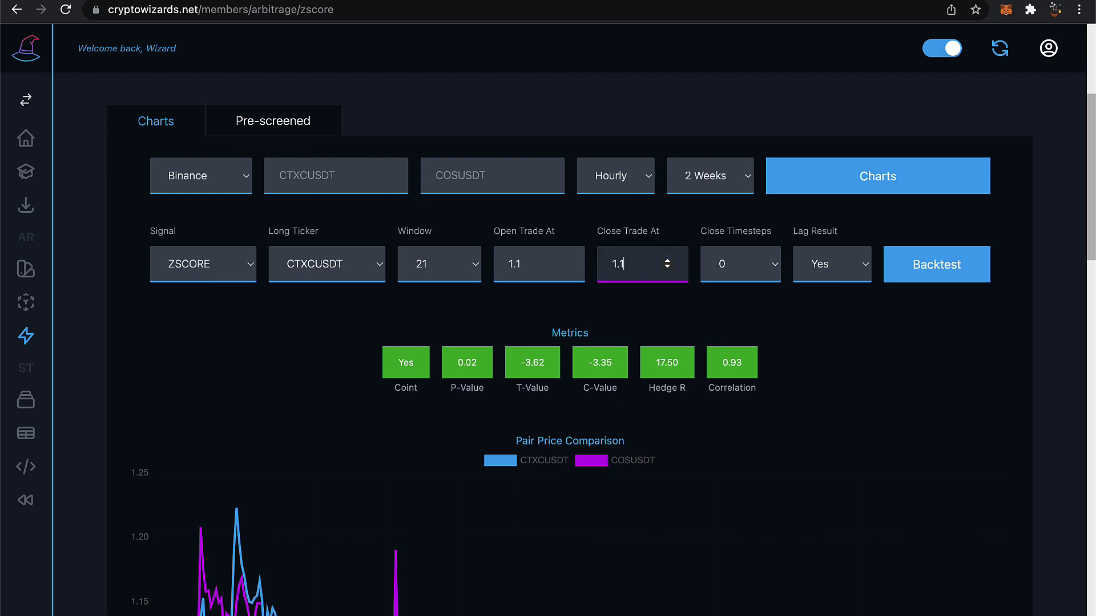
{"action": "scroll", "coordinate": [827, 357], "scroll_direction": "up", "scroll_amount": 5}
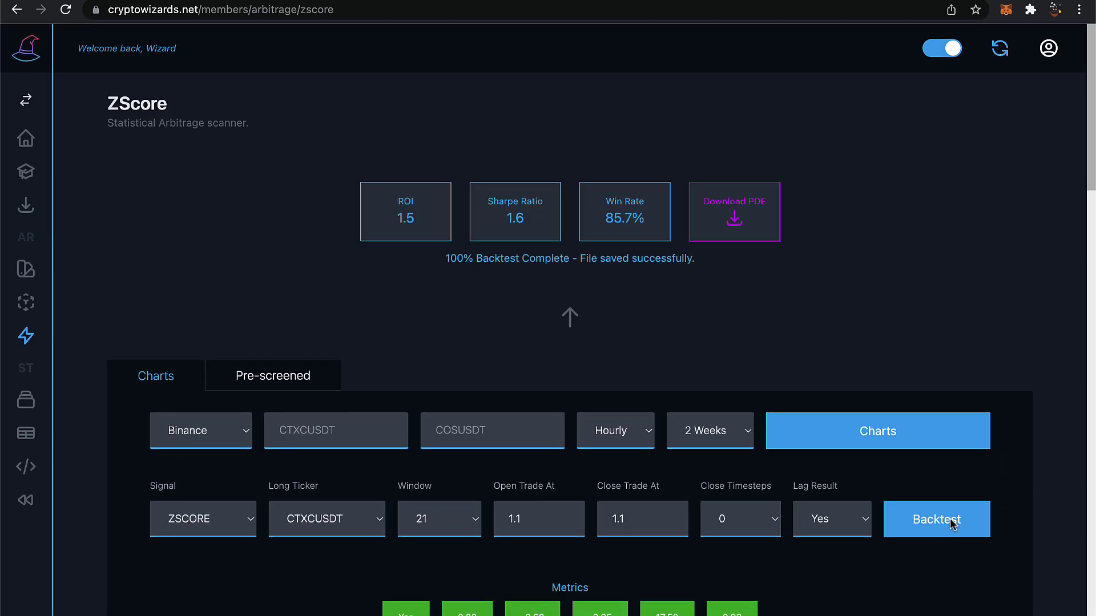
{"action": "left_click", "coordinate": [952, 524]}
{"action": "left_click_drag", "start_coordinate": [528, 222], "coordinate": [484, 201]}
{"action": "left_click", "coordinate": [482, 202]}
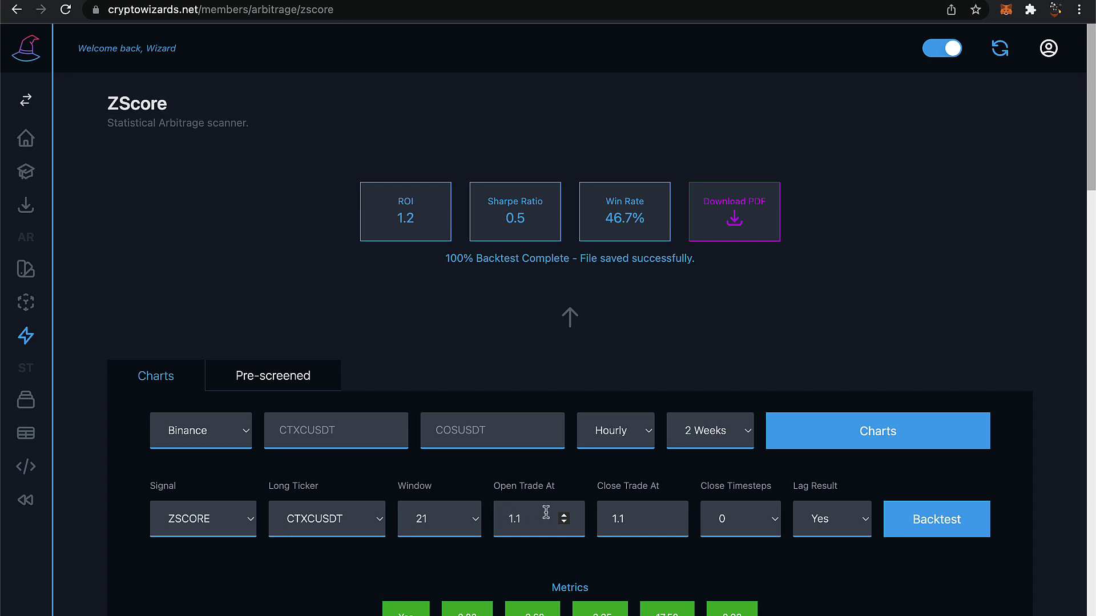